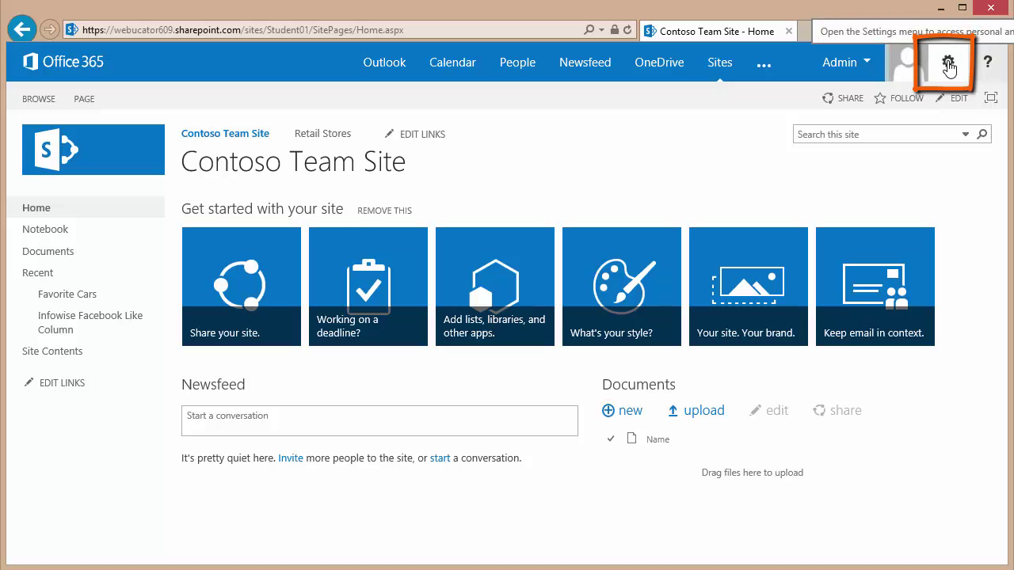
Open the SharePoint Store from the team site's page for adding an app.
left_click(948, 66)
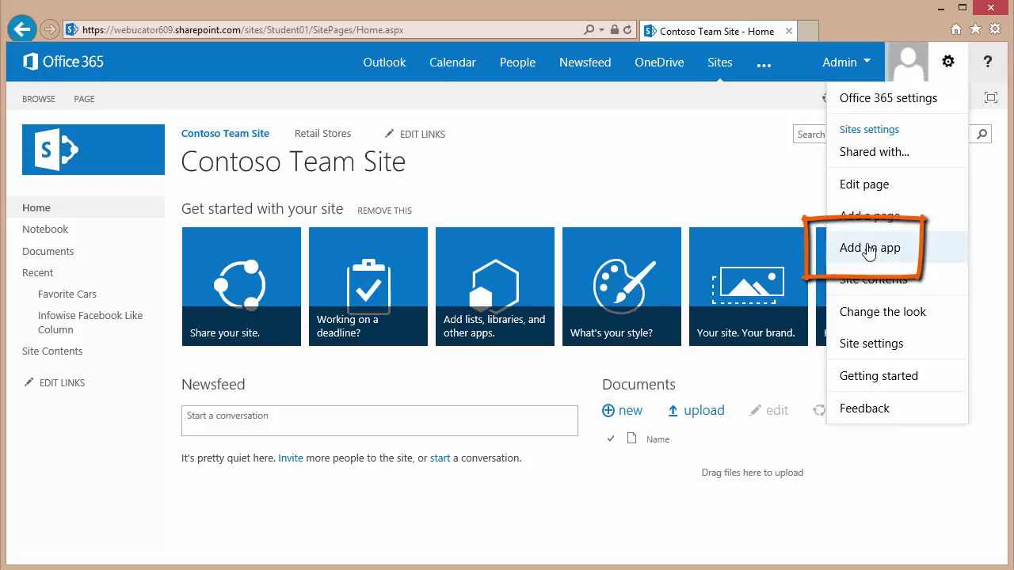
left_click(868, 251)
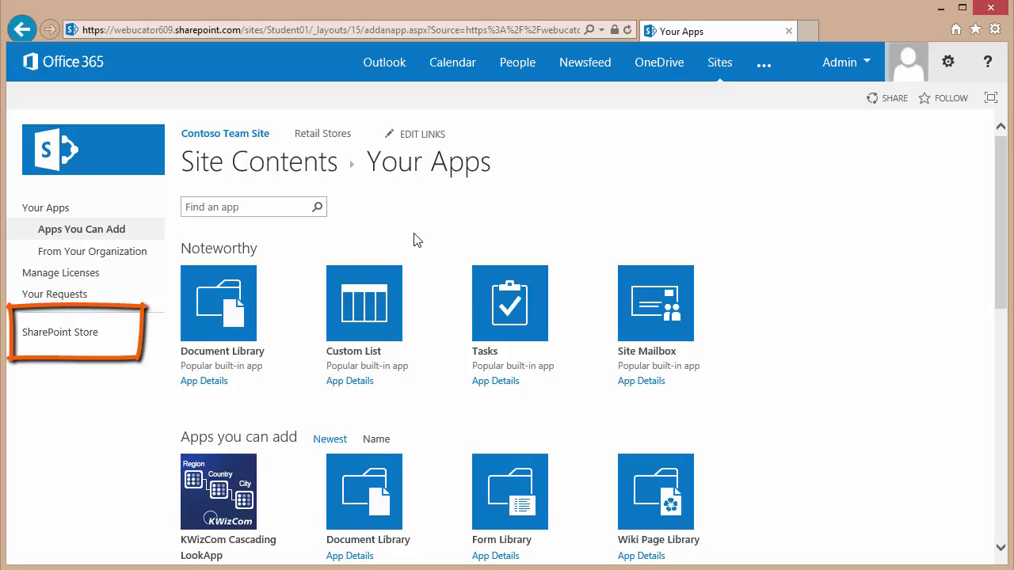
left_click(83, 337)
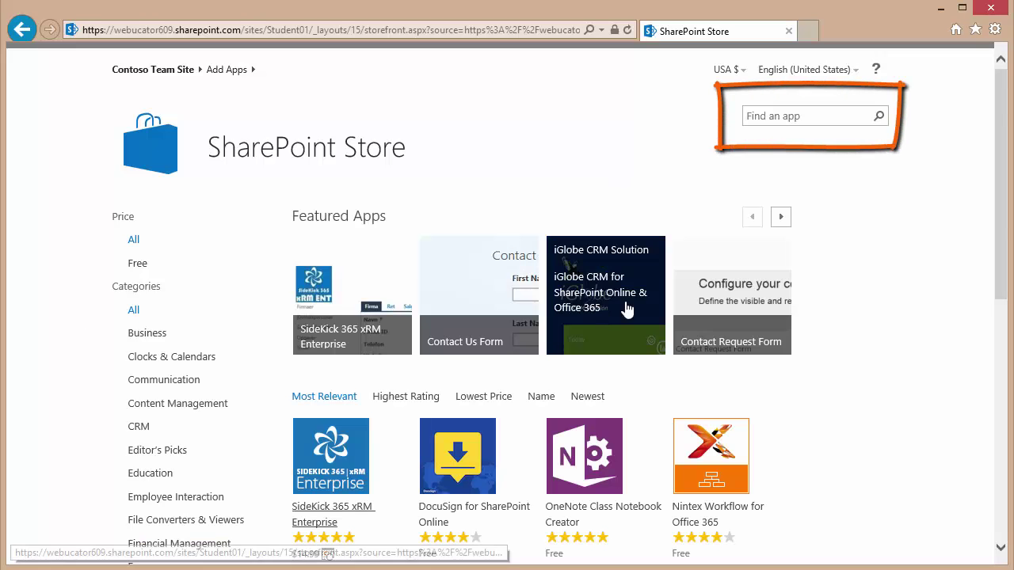
Search the store for "Facebook Like Column" and open the details of the Infowise Facebook Like Column app.
left_click(765, 117)
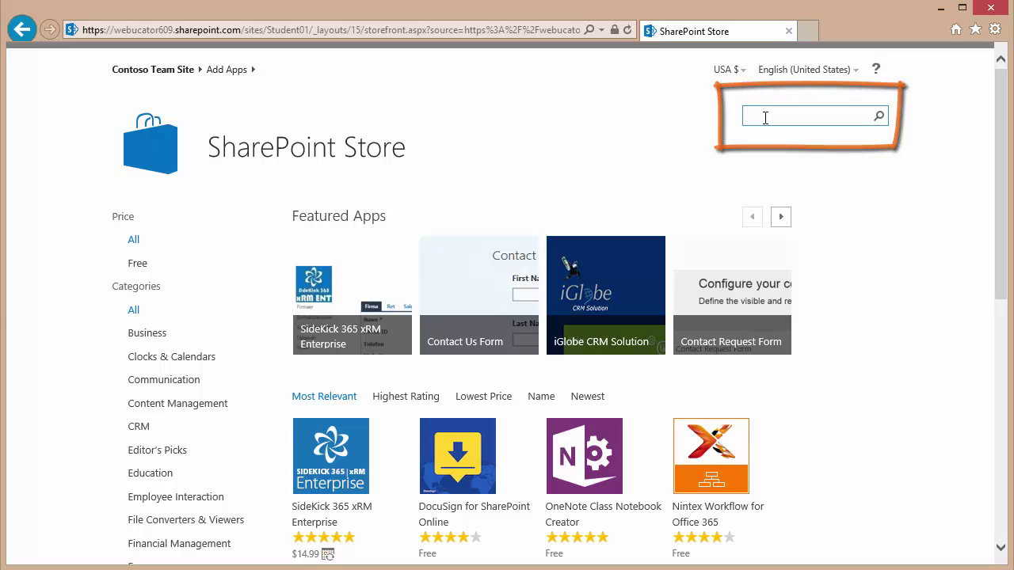
type("Fac")
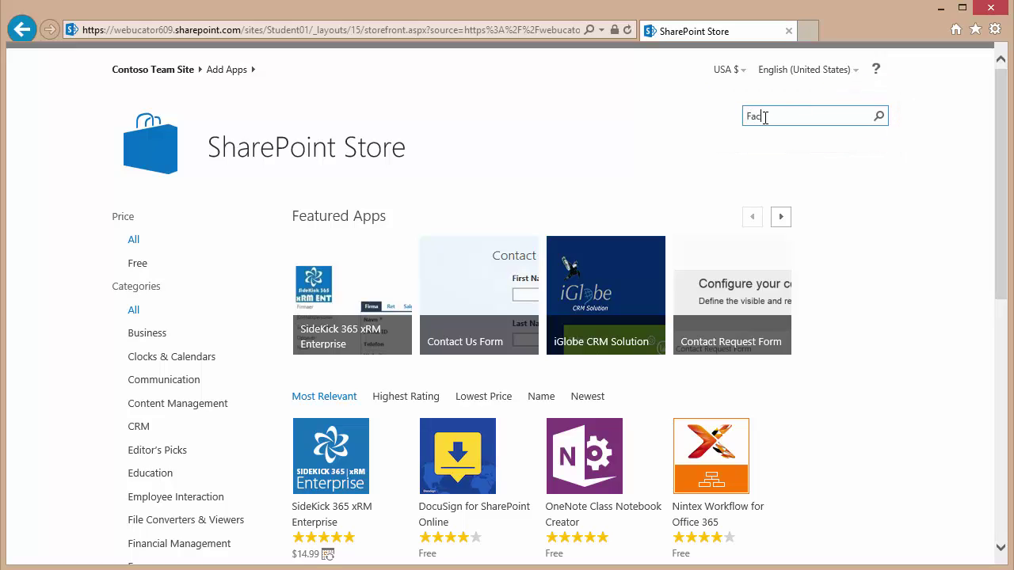
type("ebook Like Column")
key("Return")
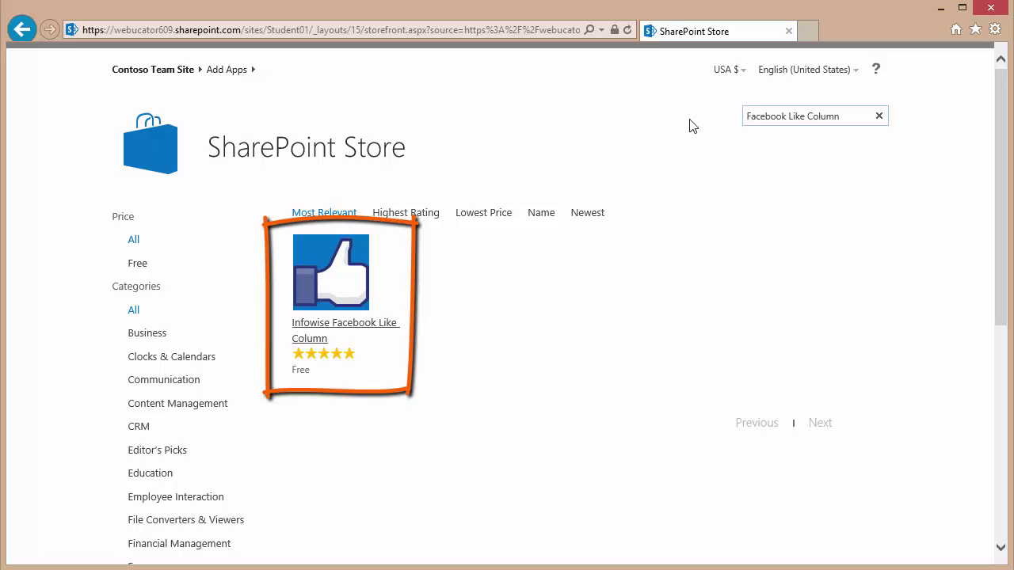
left_click(336, 294)
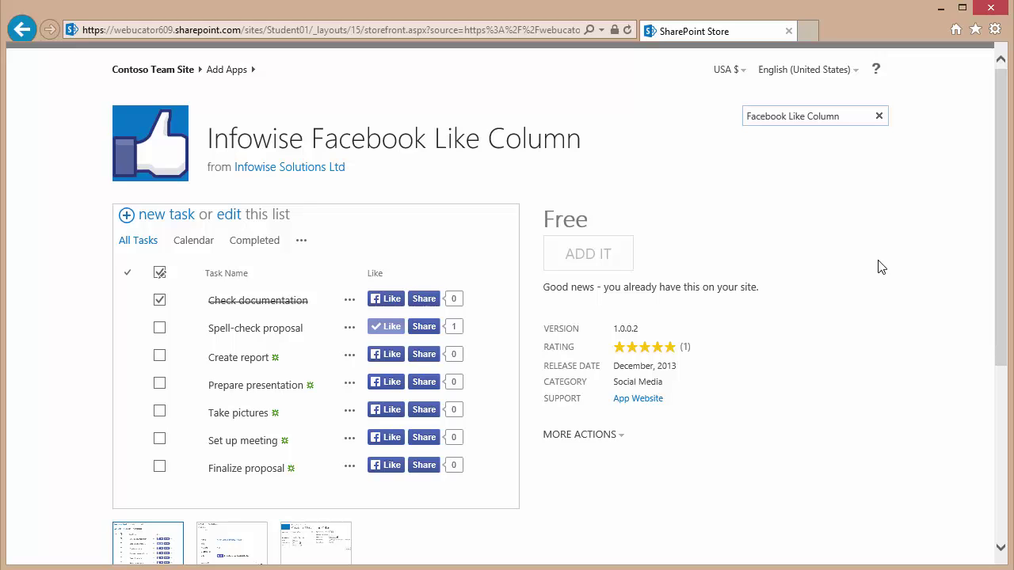
View the Favorite Cars list on the Contoso Team Site and open the Infowise Facebook Like Column app from the site contents.
left_click(156, 71)
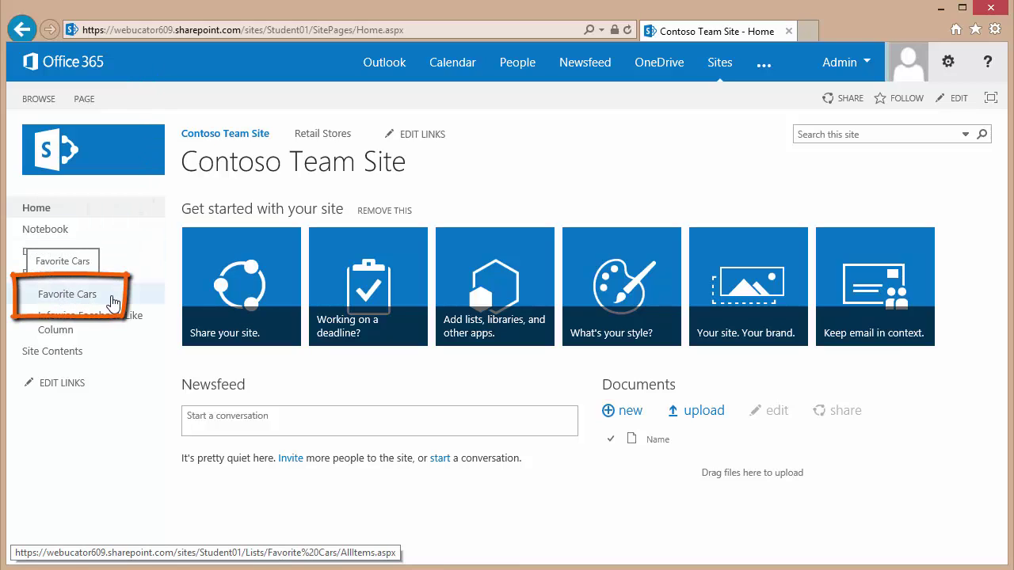
left_click(111, 297)
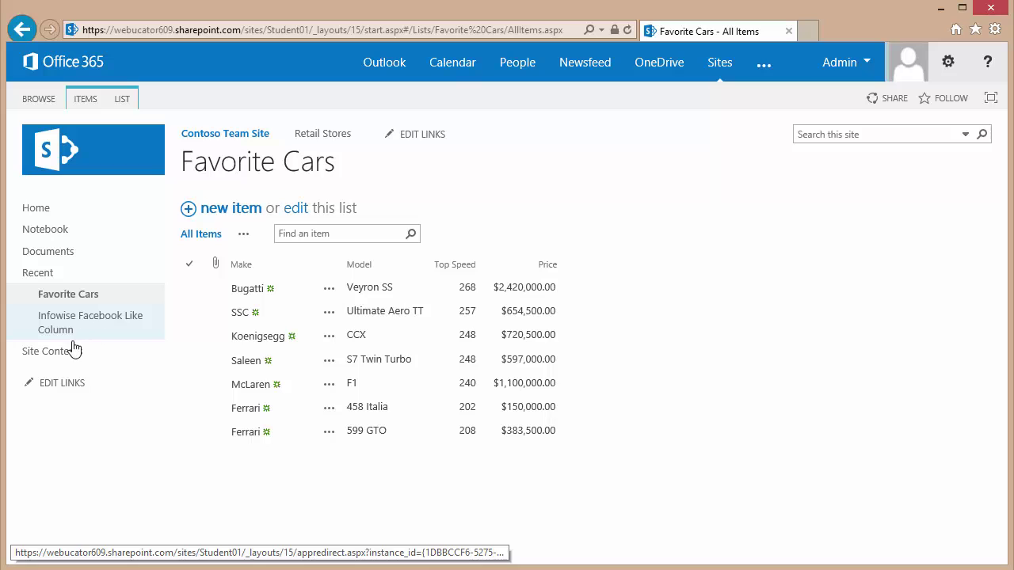
left_click(49, 361)
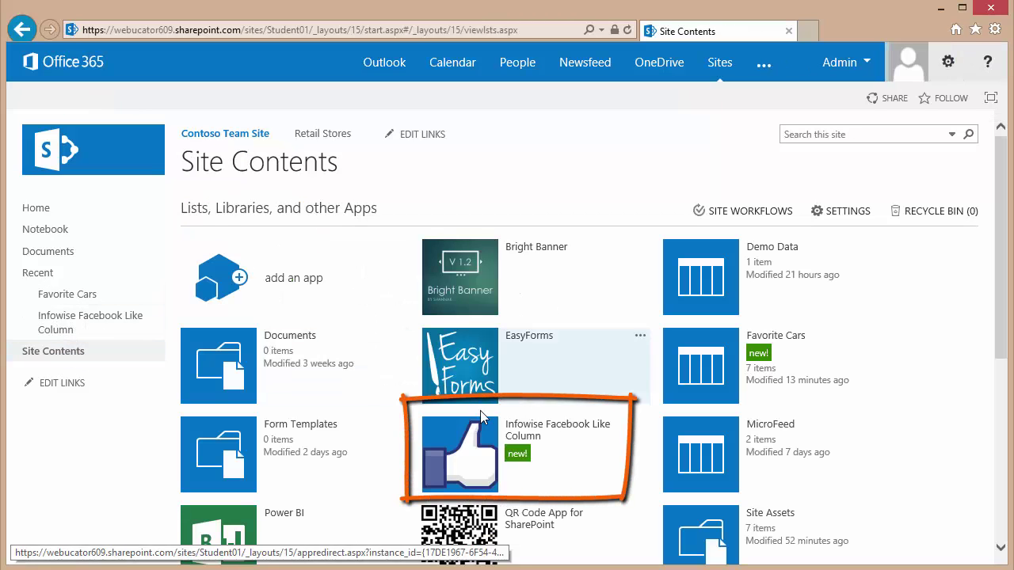
left_click(548, 436)
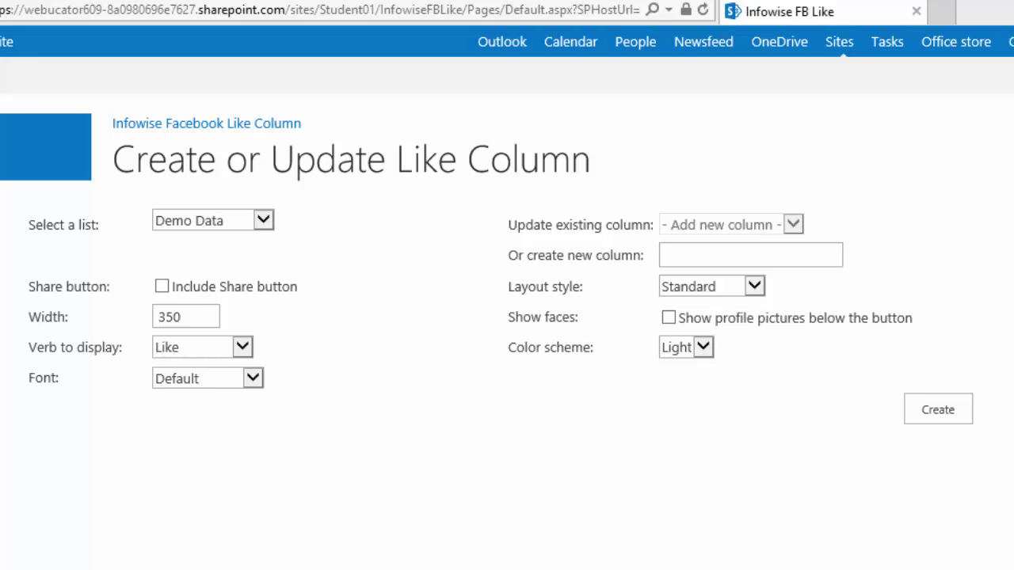
Create a new Like column named Facebook on the Favorite Cars list, keeping the Standard layout style.
left_click(264, 222)
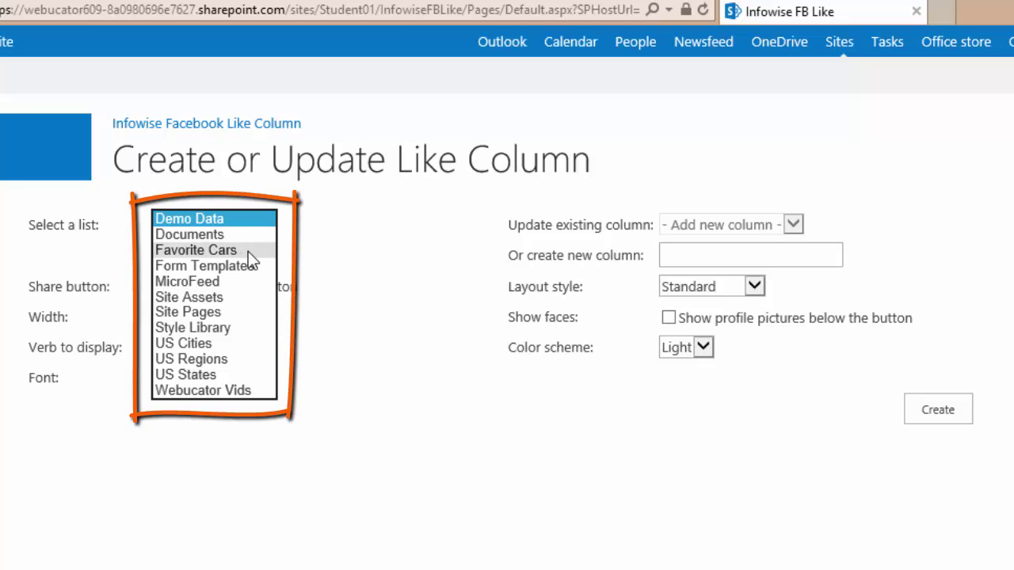
left_click(248, 251)
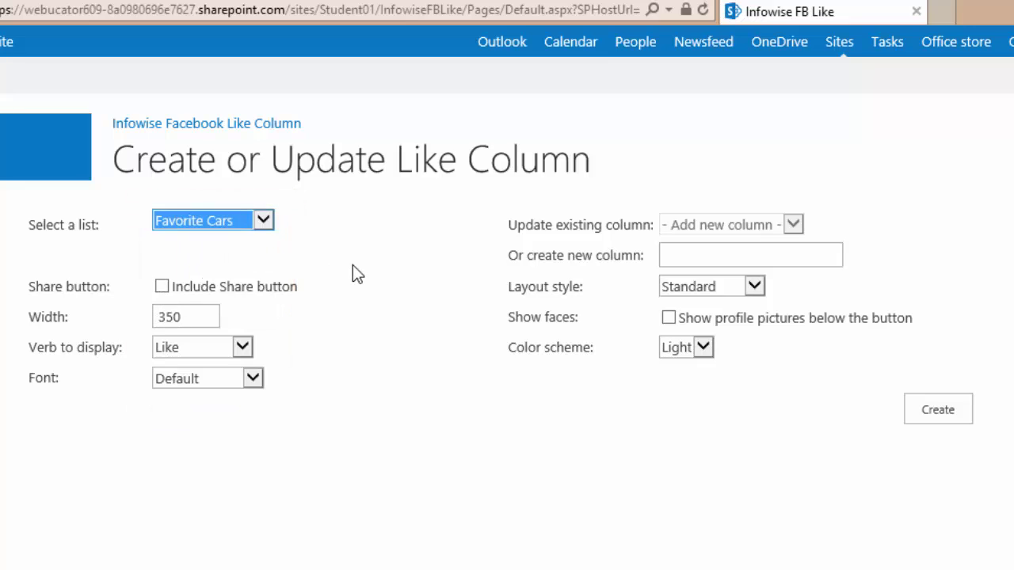
left_click(727, 253)
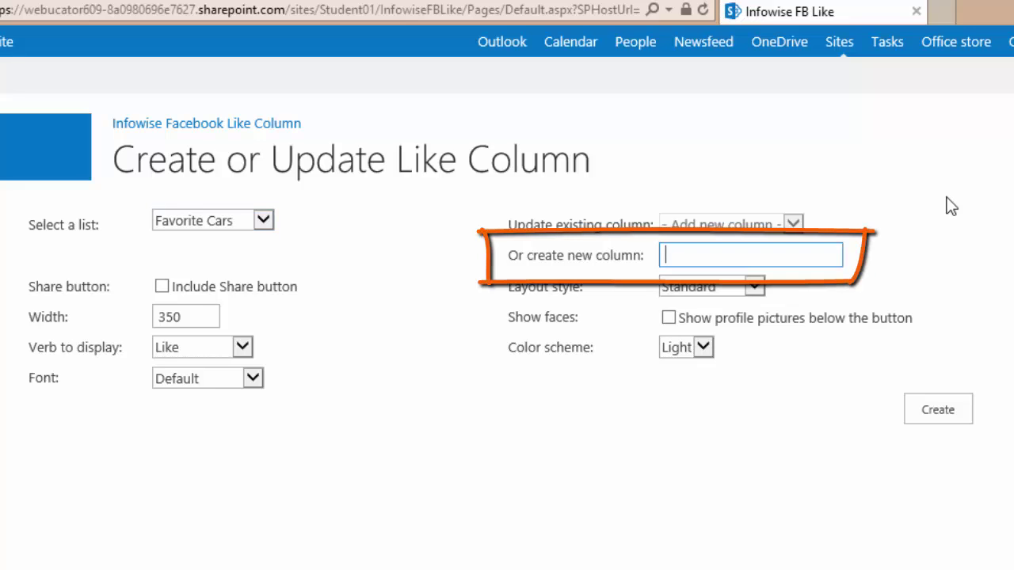
type("Facebook")
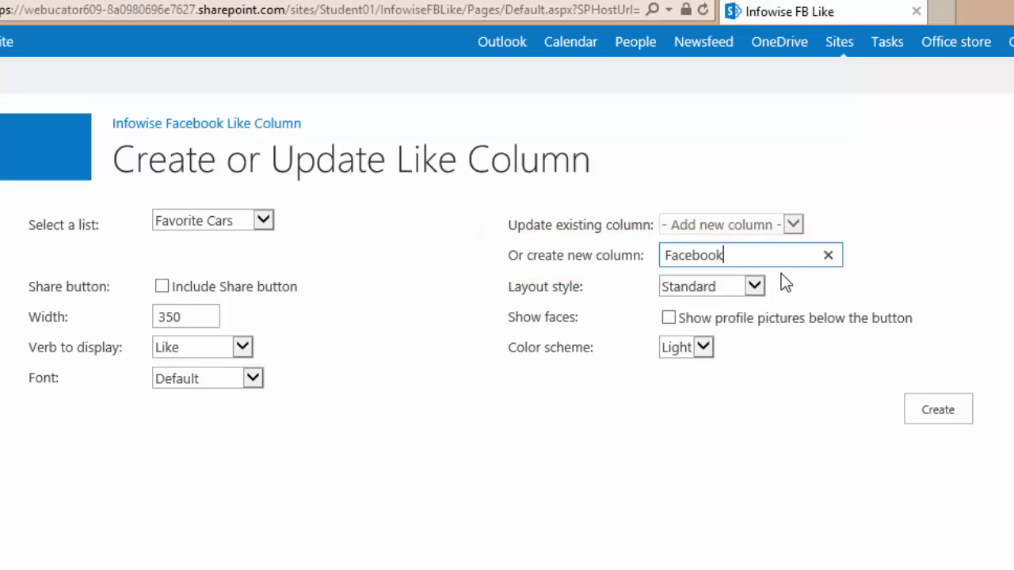
left_click(760, 290)
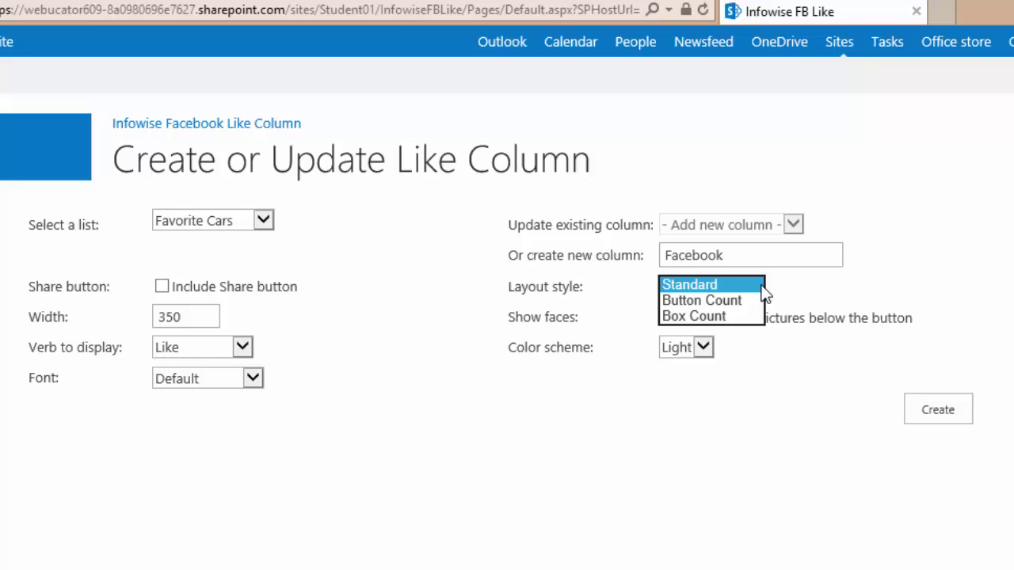
left_click(414, 328)
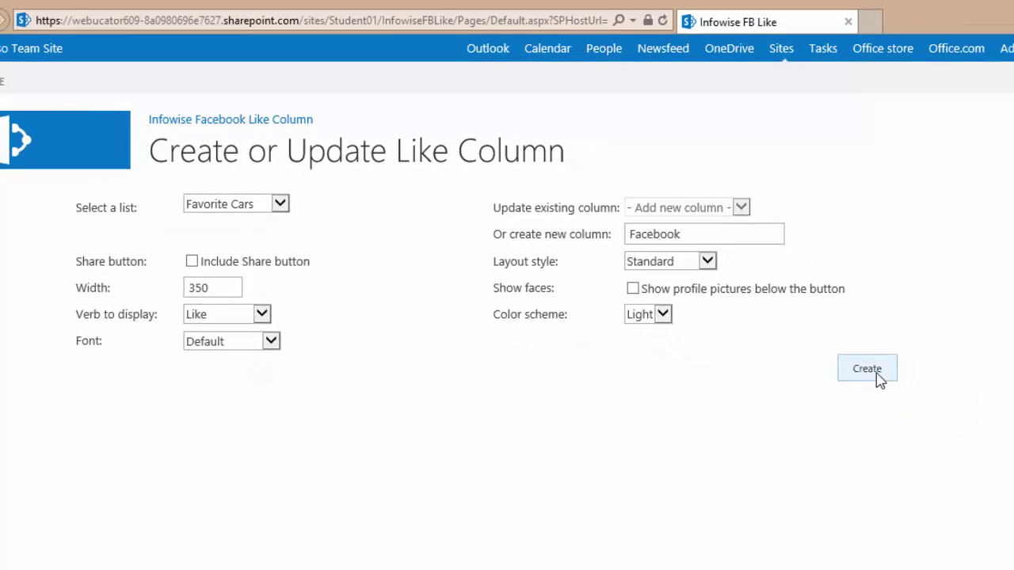
left_click(877, 376)
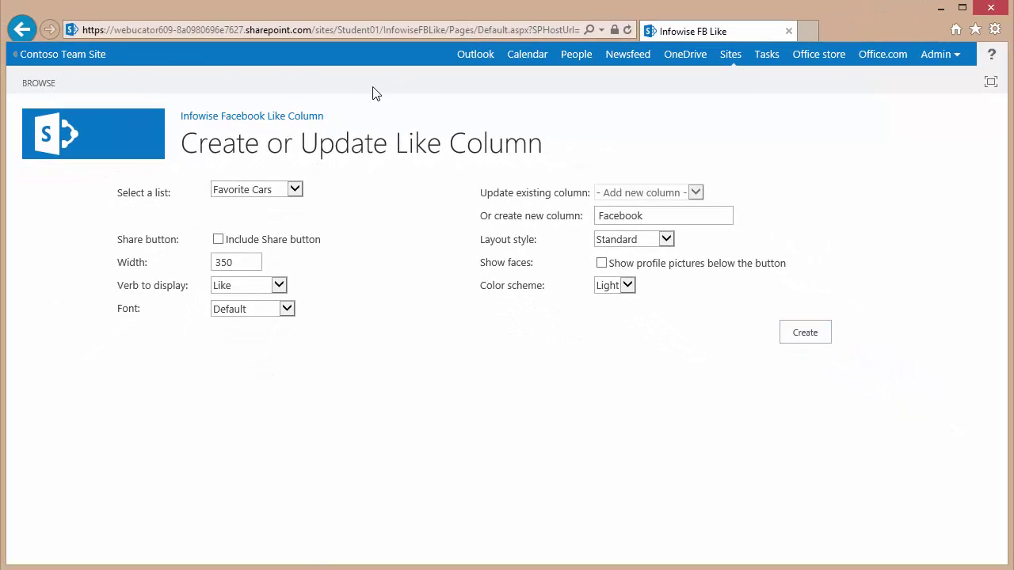
Return to the Favorite Cars list and like the 458 Italia with the comment "Nice car".
left_click(52, 59)
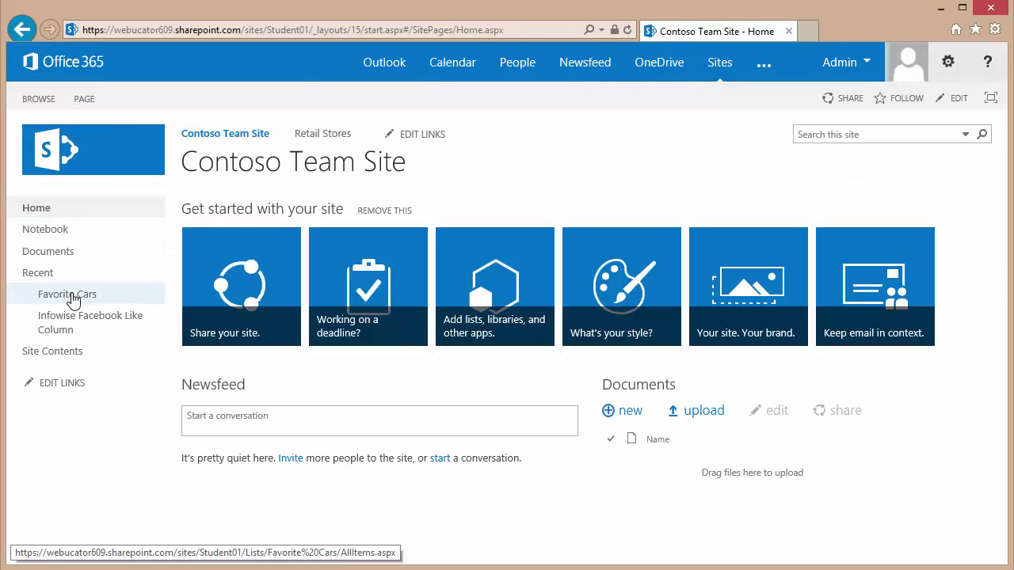
left_click(72, 299)
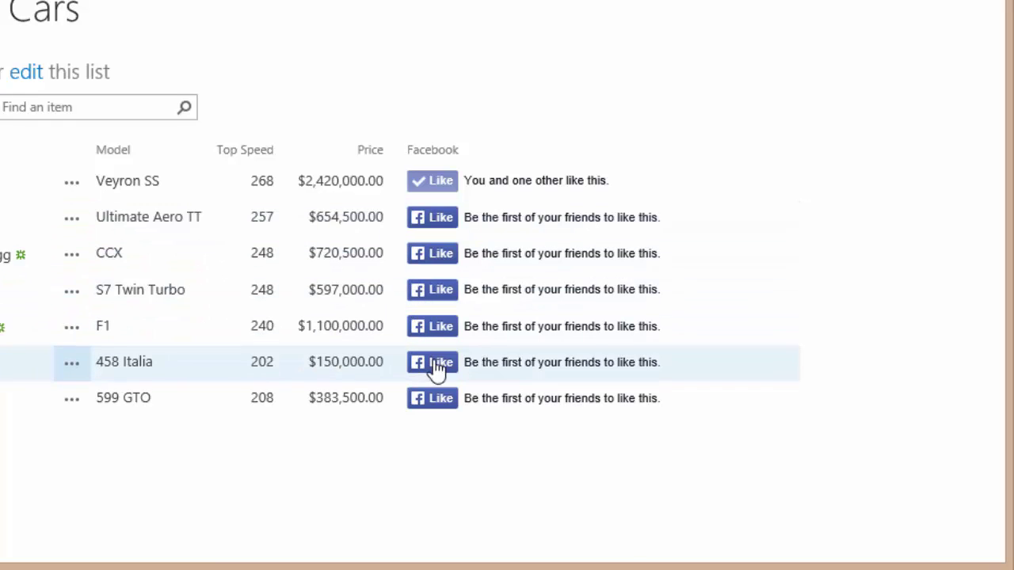
left_click(442, 364)
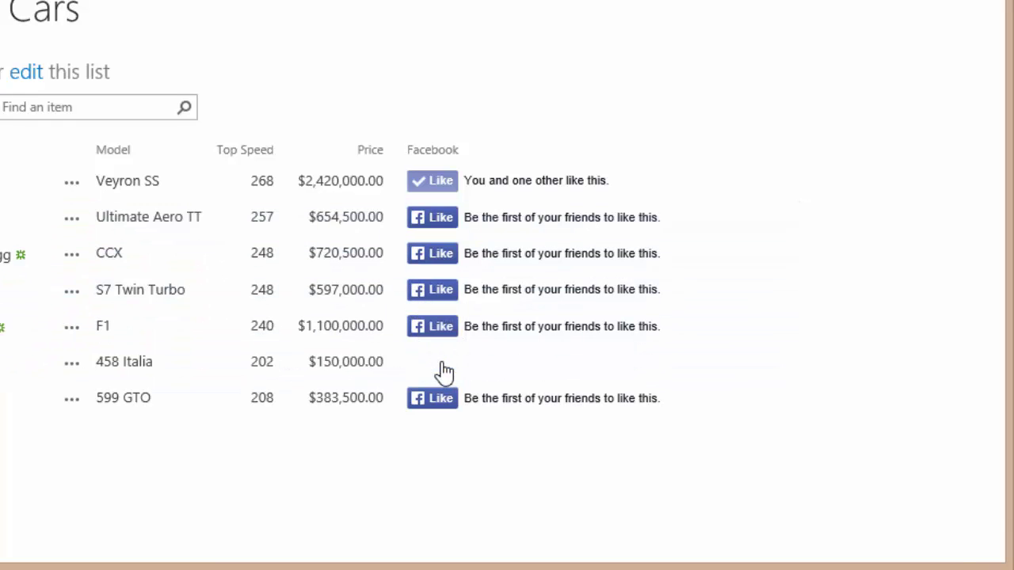
scroll(832, 238, "down", 2)
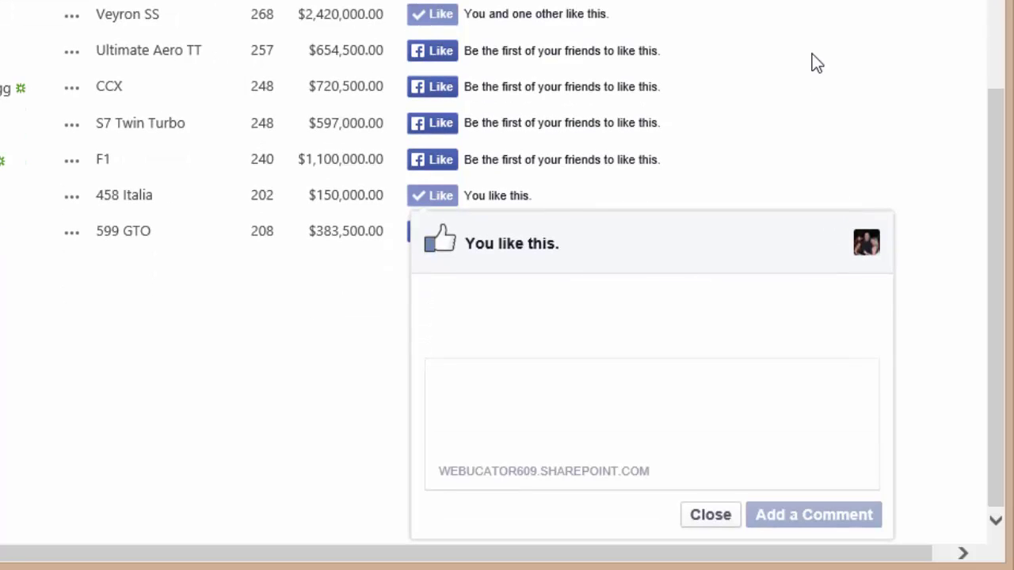
type("Nice car")
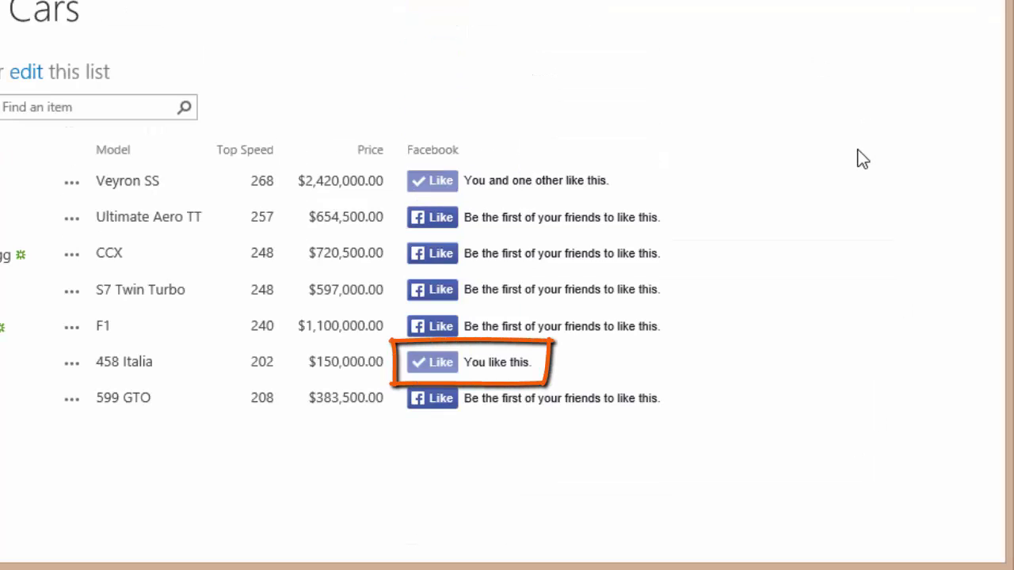
Remove the likes from the 458 Italia and the Veyron SS.
left_click(417, 369)
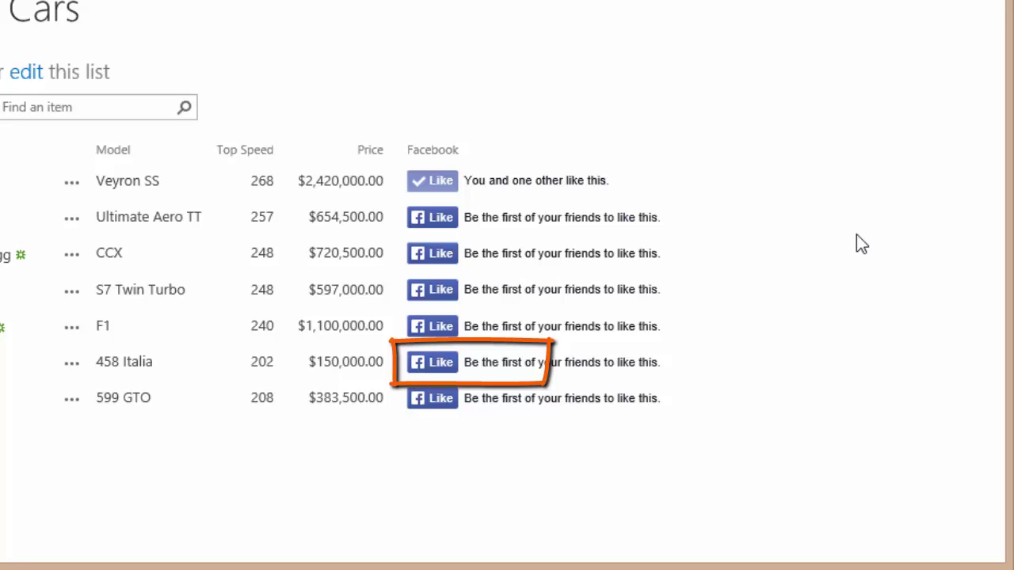
left_click(417, 187)
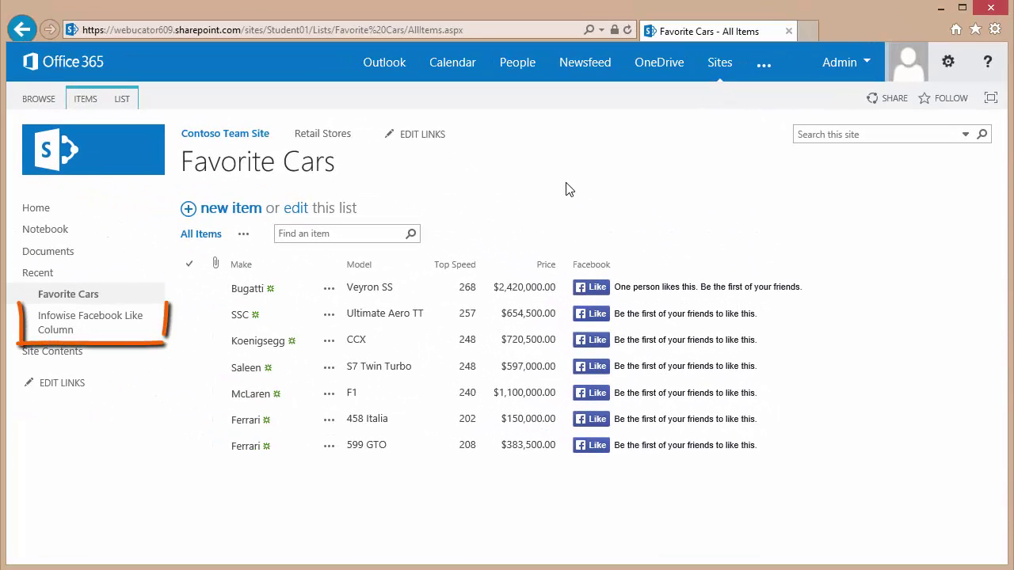
Open the Infowise Facebook Like Column app in a new tab and choose the Favorite Cars list's existing Facebook column for updating.
right_click(64, 326)
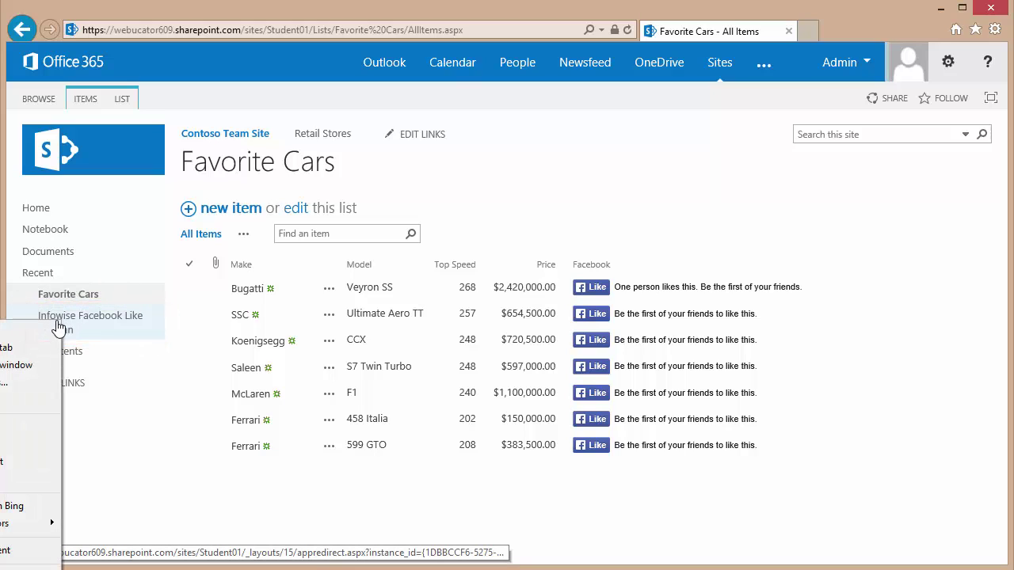
left_click(33, 353)
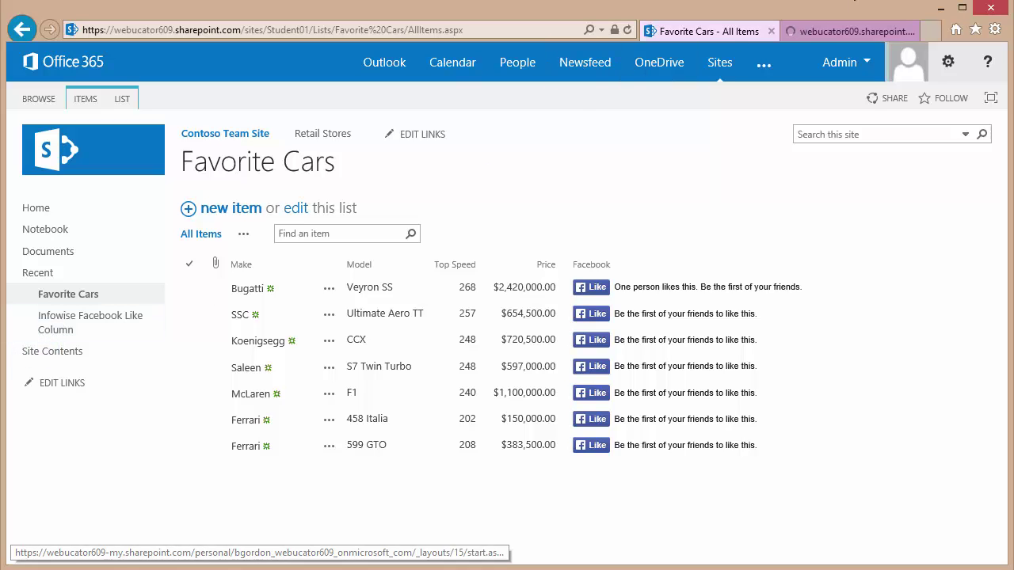
left_click(851, 33)
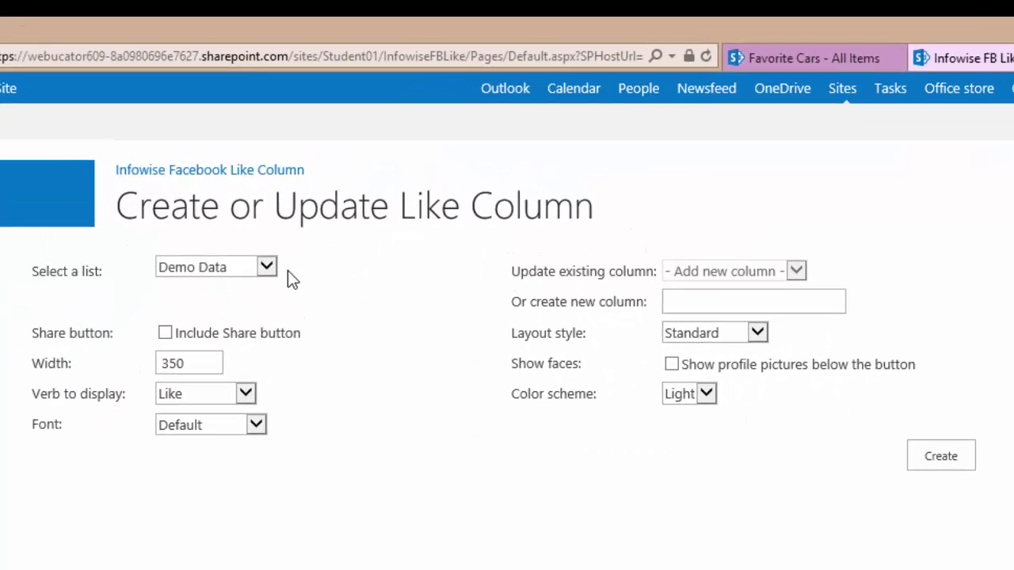
left_click(266, 268)
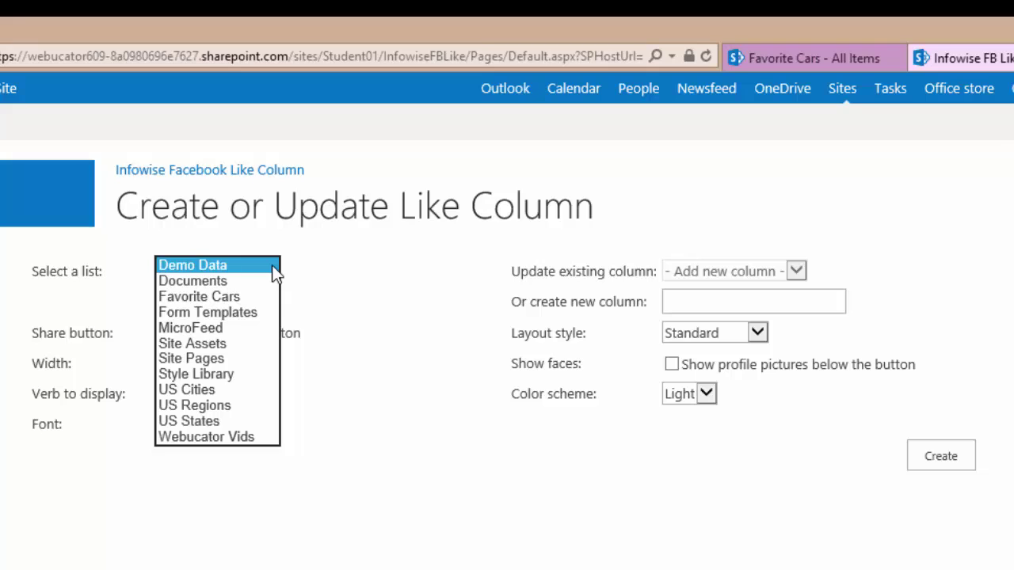
left_click(233, 296)
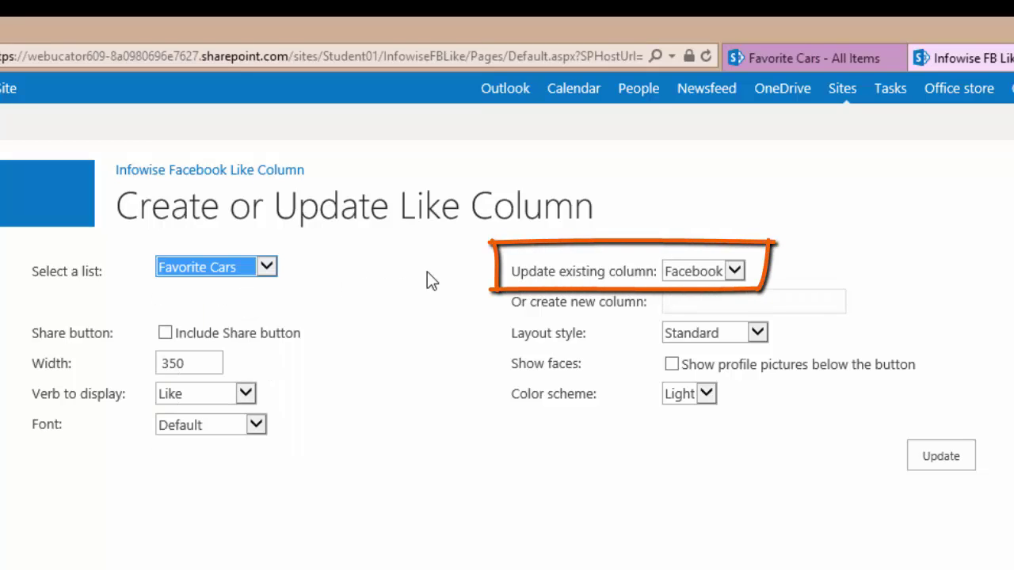
left_click(735, 270)
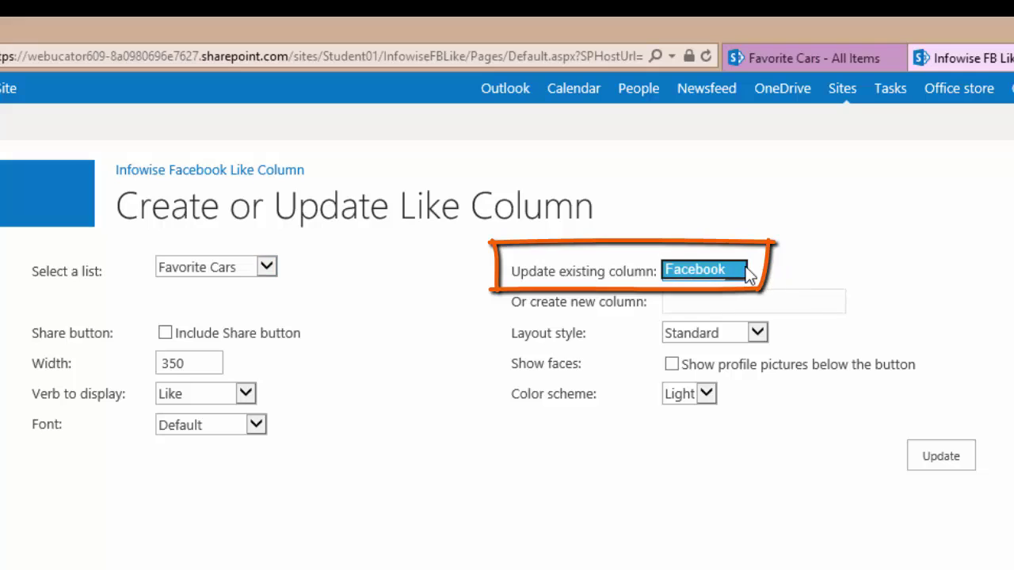
left_click(847, 241)
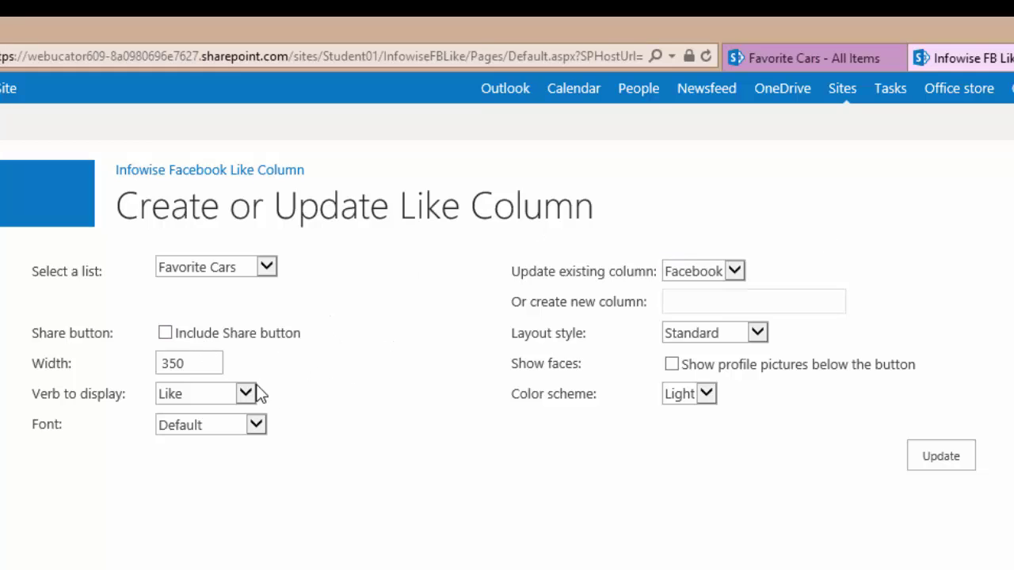
Update the Facebook column to include the Share button and use the Box Count layout style.
left_click(168, 334)
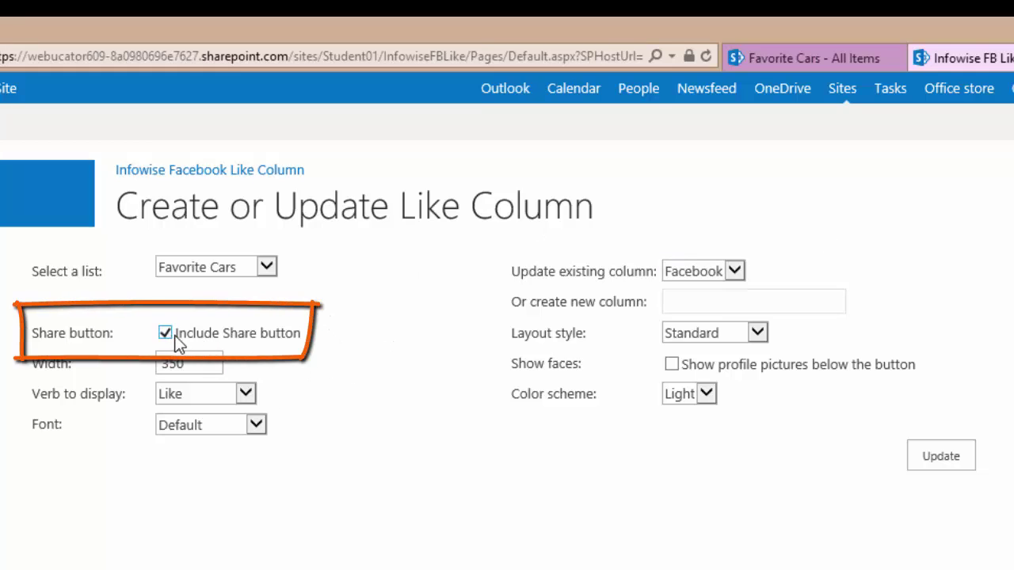
left_click(758, 333)
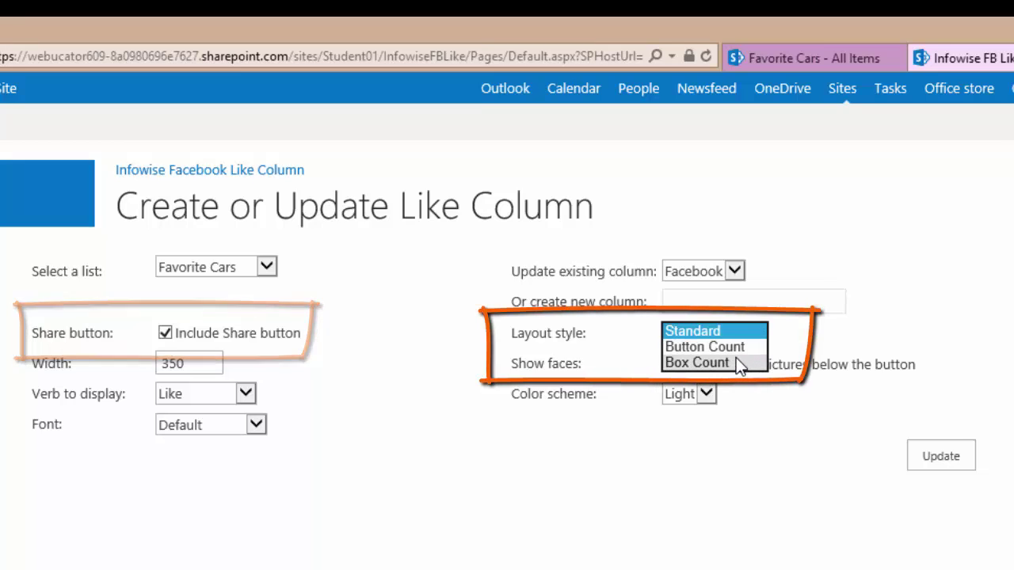
left_click(735, 360)
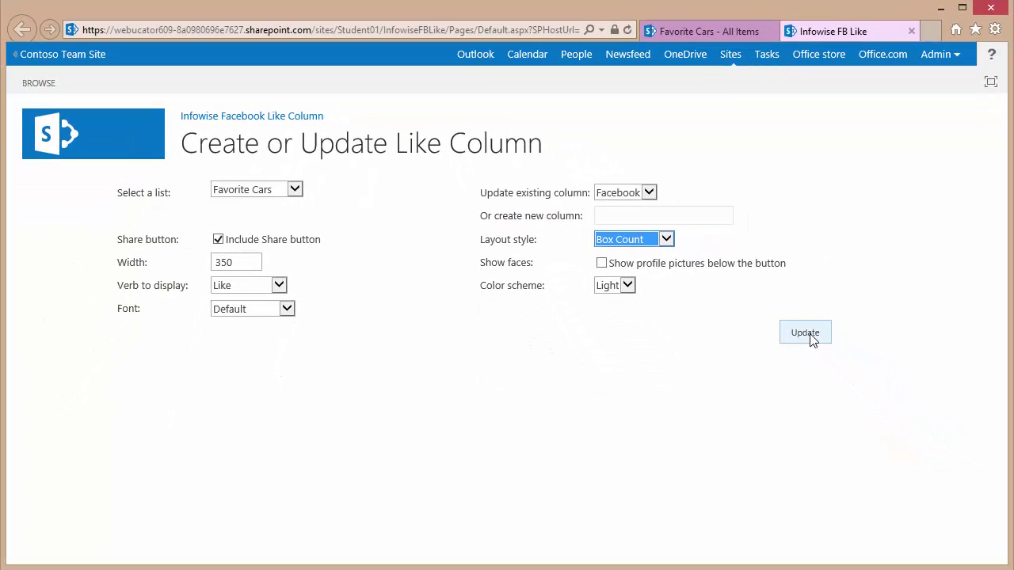
left_click(809, 333)
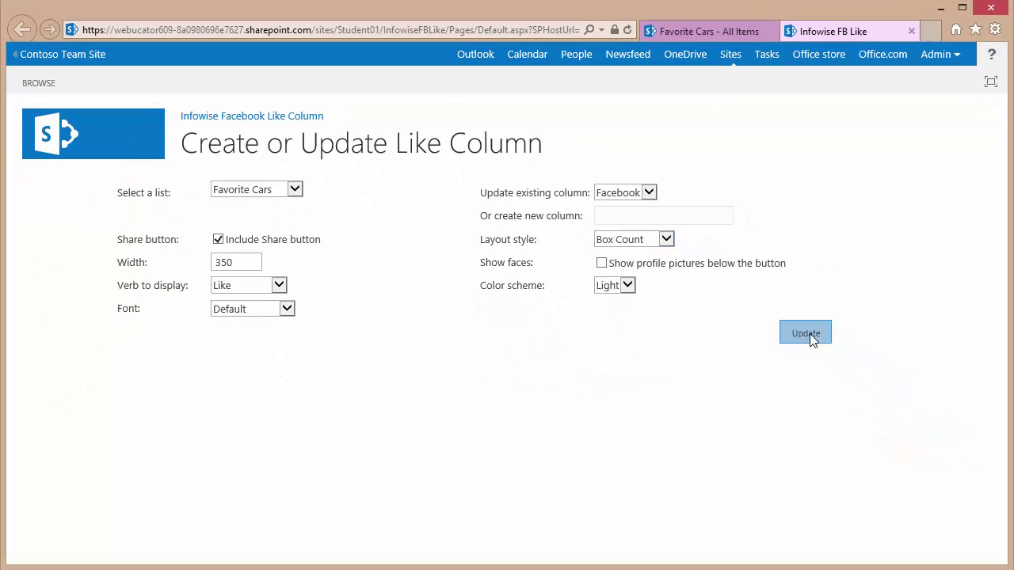
Reload the Favorite Cars list and review how the Facebook column is displayed for each car.
left_click(719, 32)
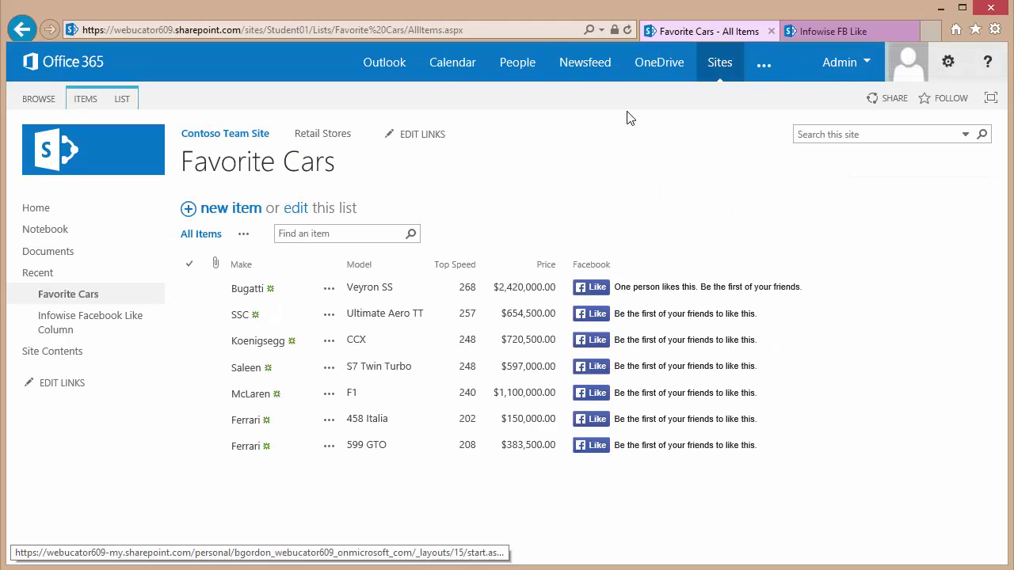
left_click(82, 295)
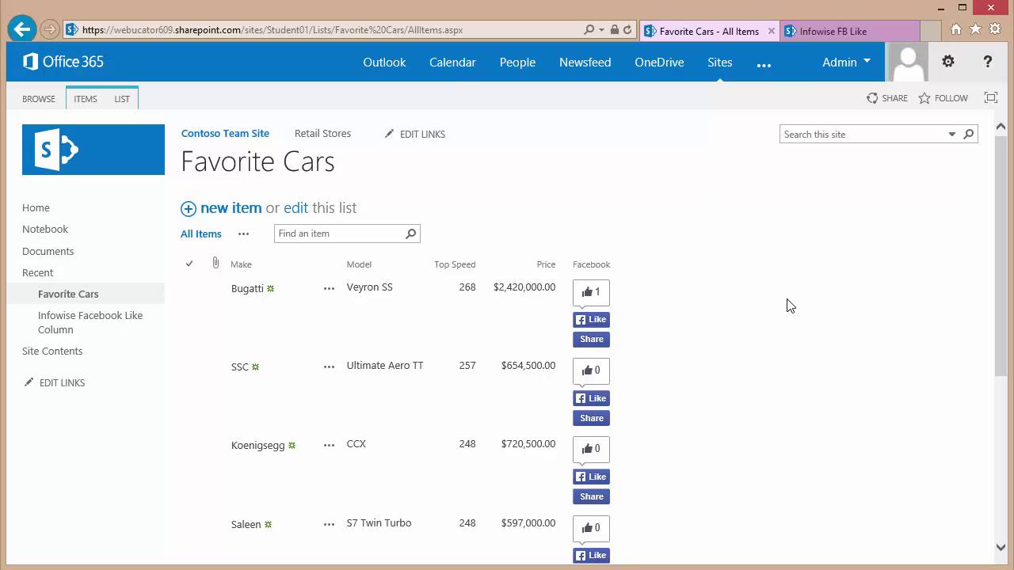
scroll(789, 306, "down", 3)
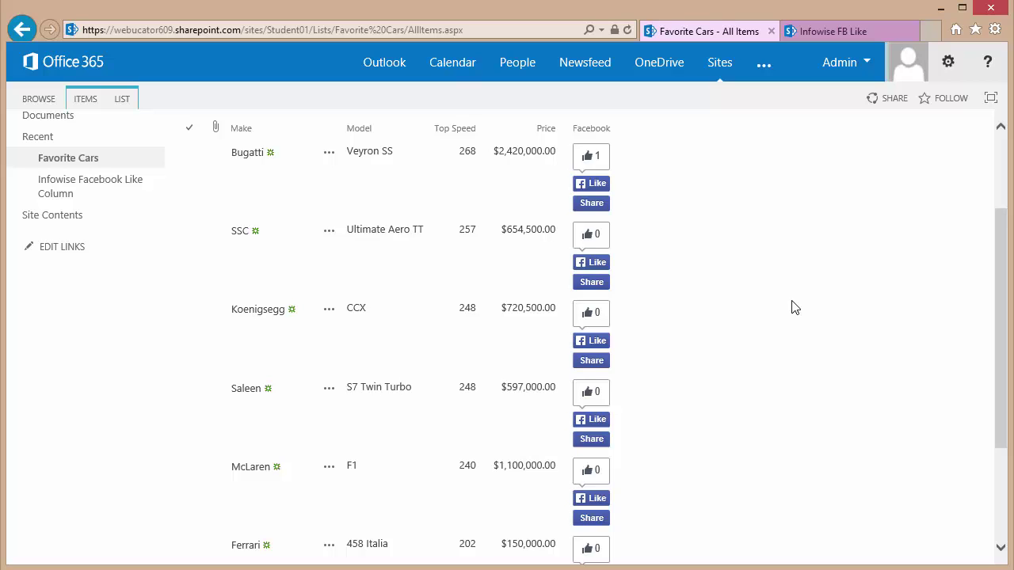
scroll(794, 307, "down", 3)
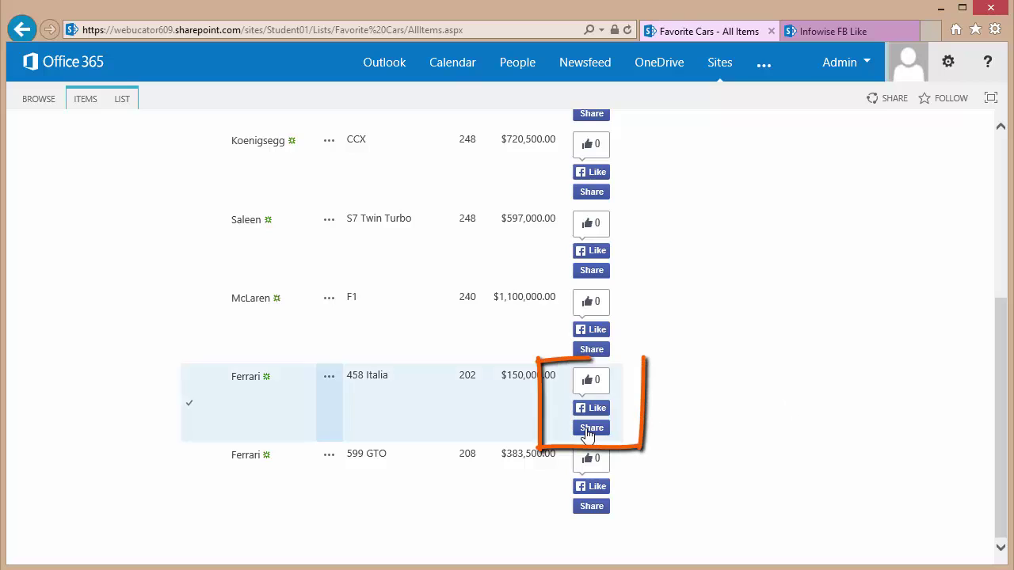
Open the Facebook share window for the 458 Italia, view its audience options including More Options, and cancel sharing.
left_click(586, 430)
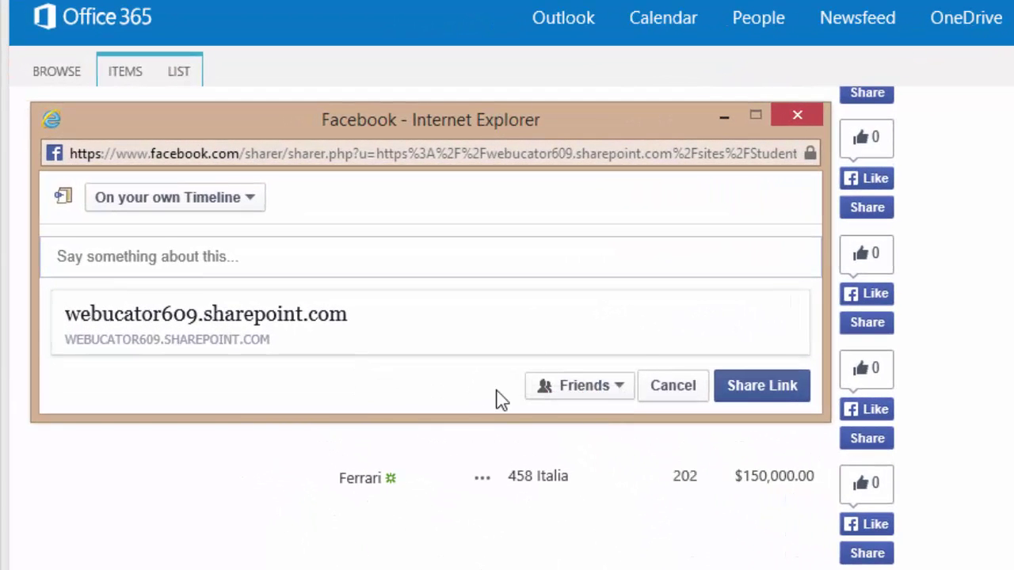
left_click(621, 387)
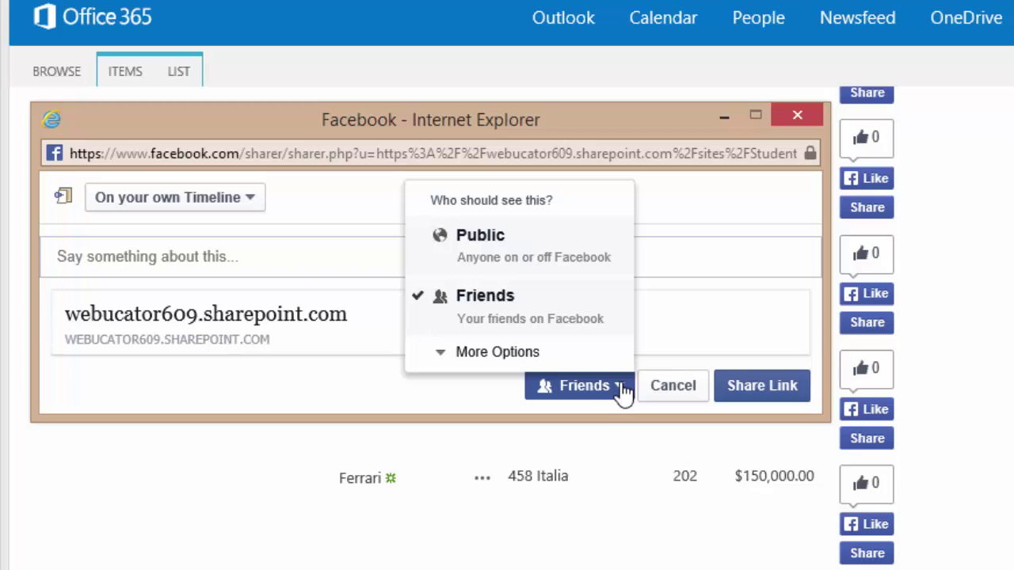
left_click(511, 354)
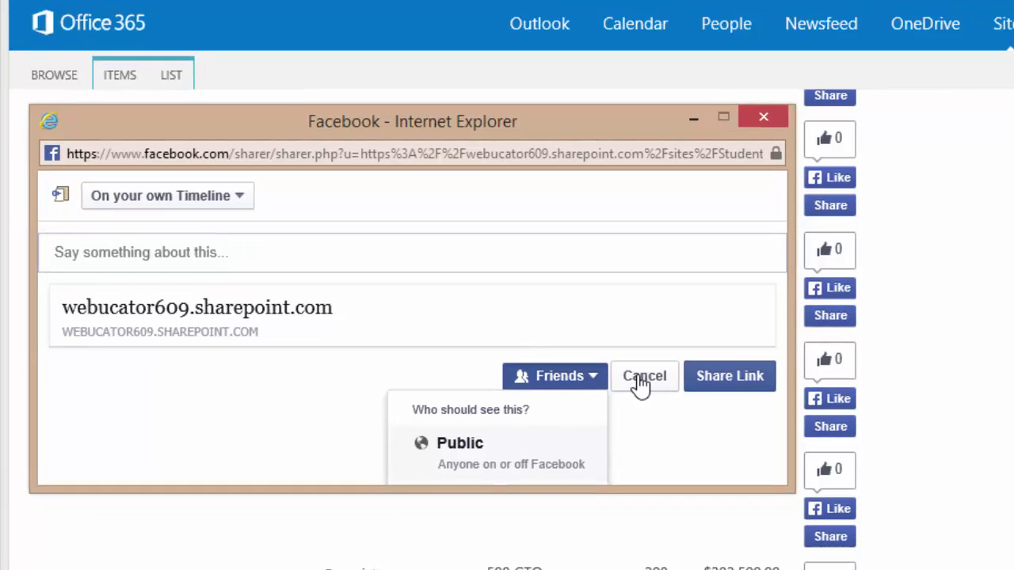
left_click(666, 387)
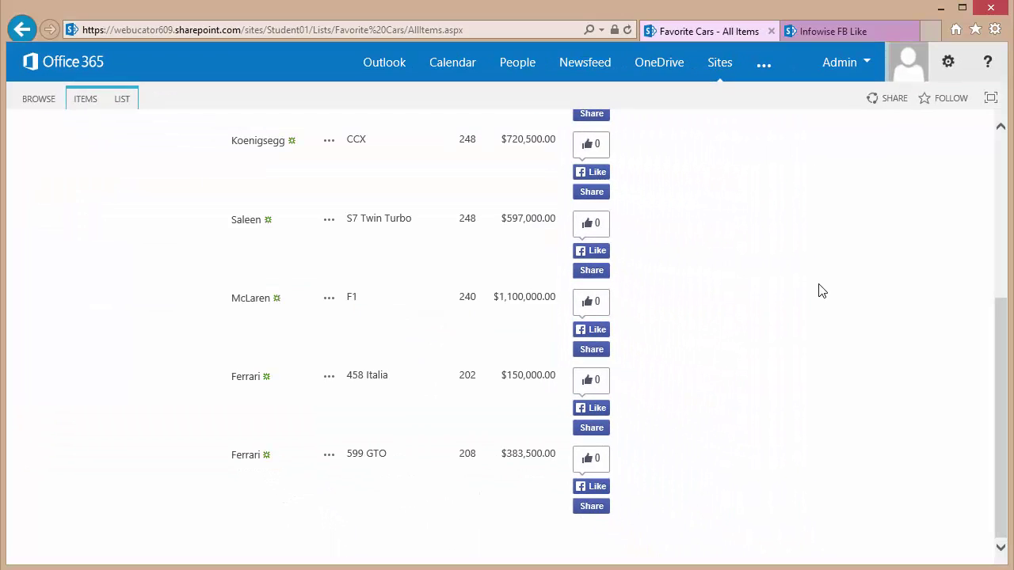
Return to the Infowise column settings and review the color scheme and display verb choices, keeping Light and Like.
left_click(810, 32)
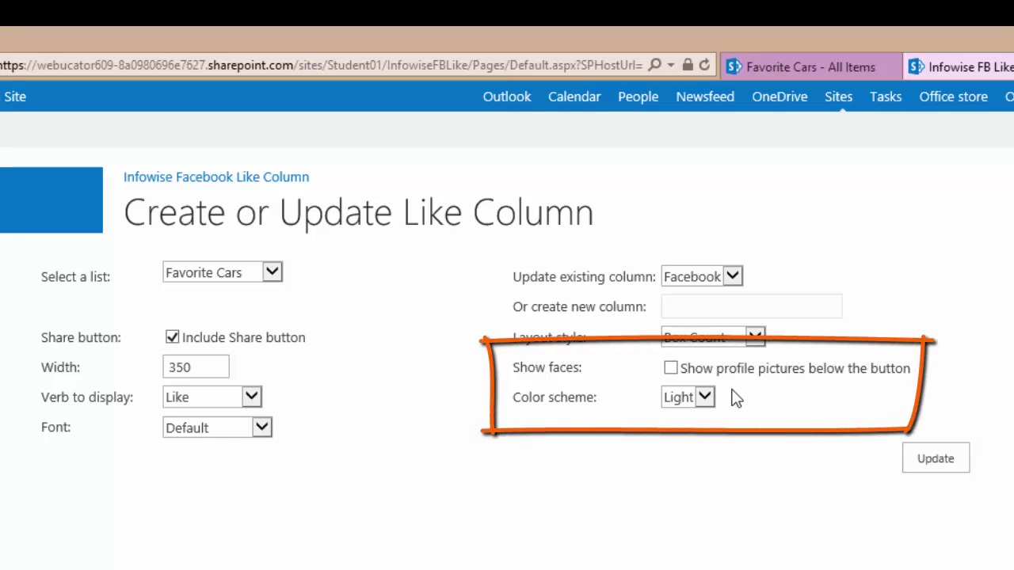
left_click(703, 398)
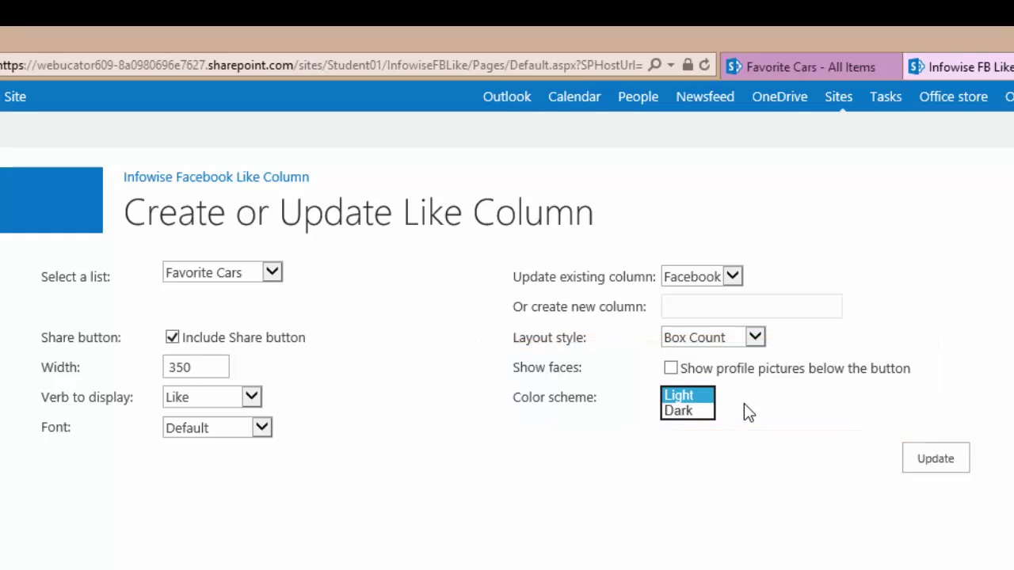
left_click(252, 398)
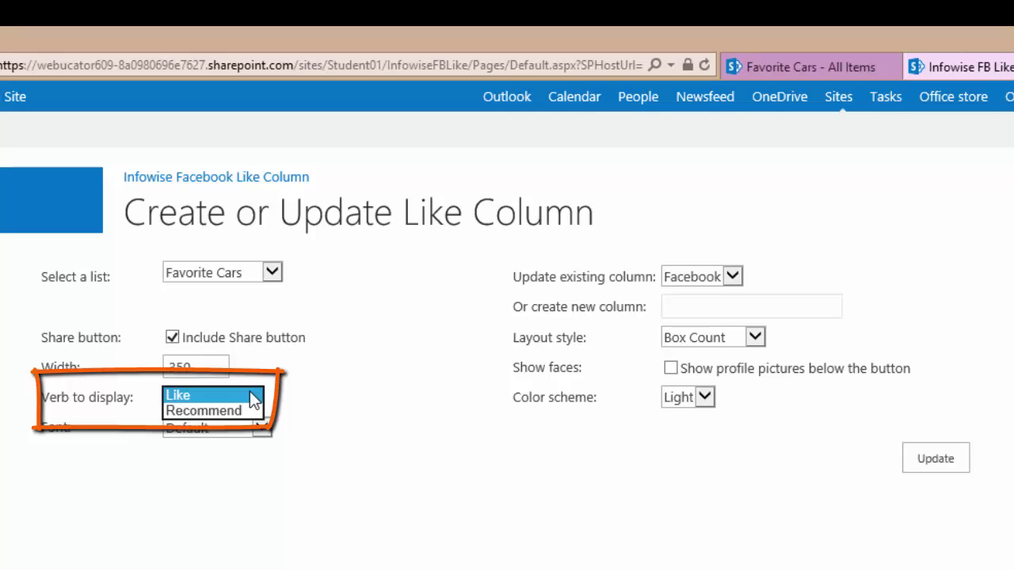
left_click(212, 394)
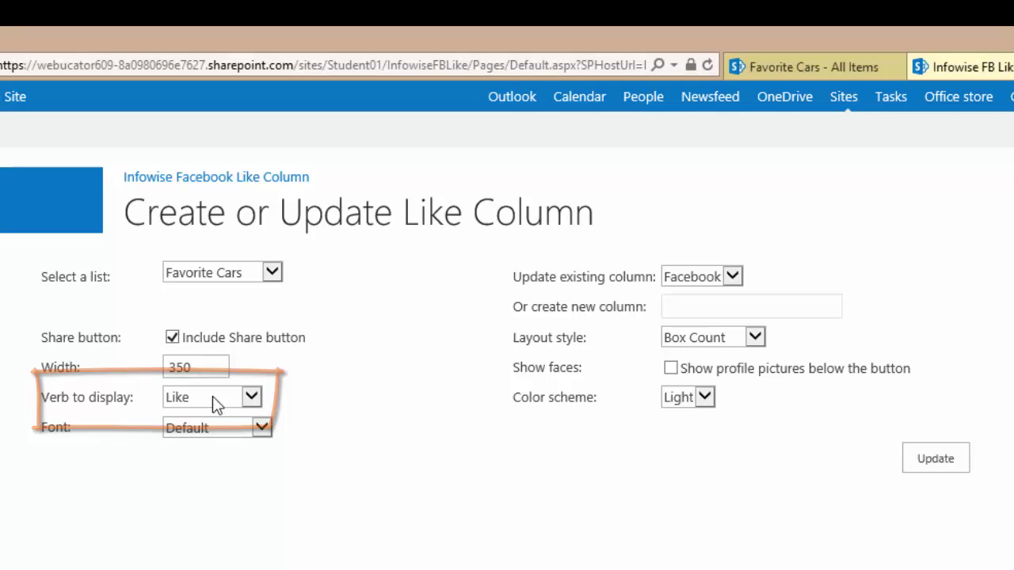
Update the Facebook column to exclude the Share button and use the Button Count layout, and reload the Favorite Cars list.
left_click(173, 339)
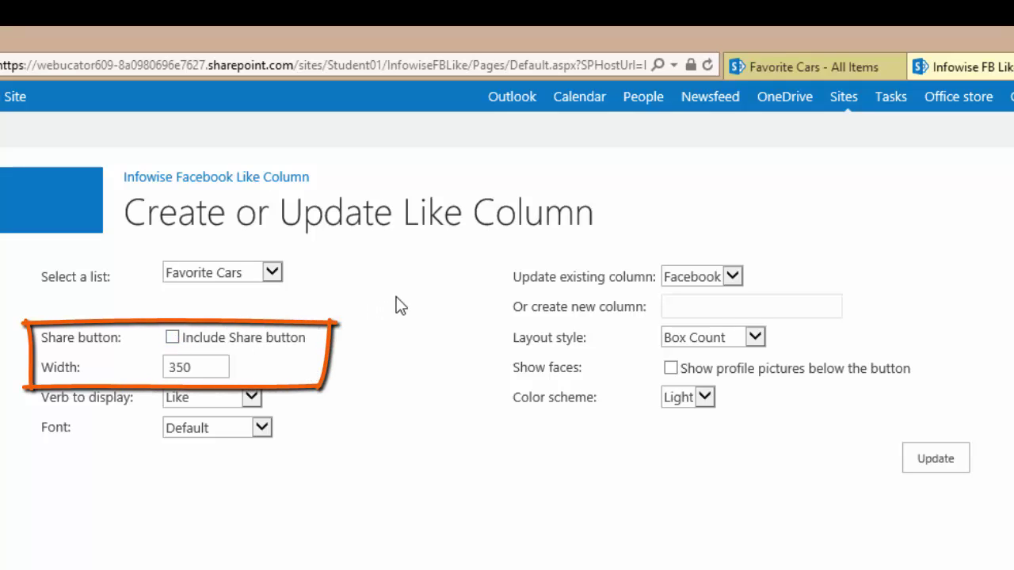
left_click(755, 338)
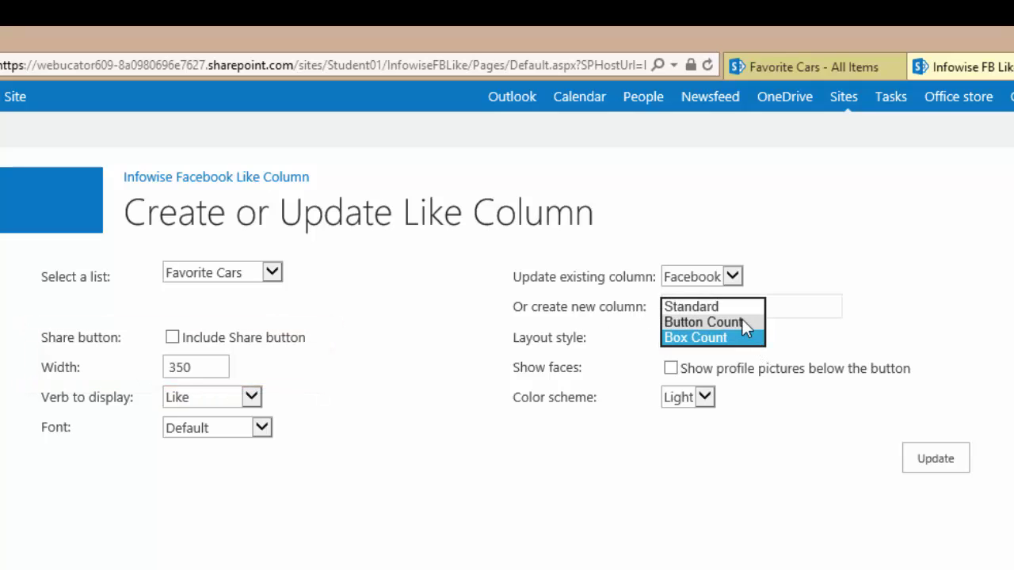
left_click(743, 322)
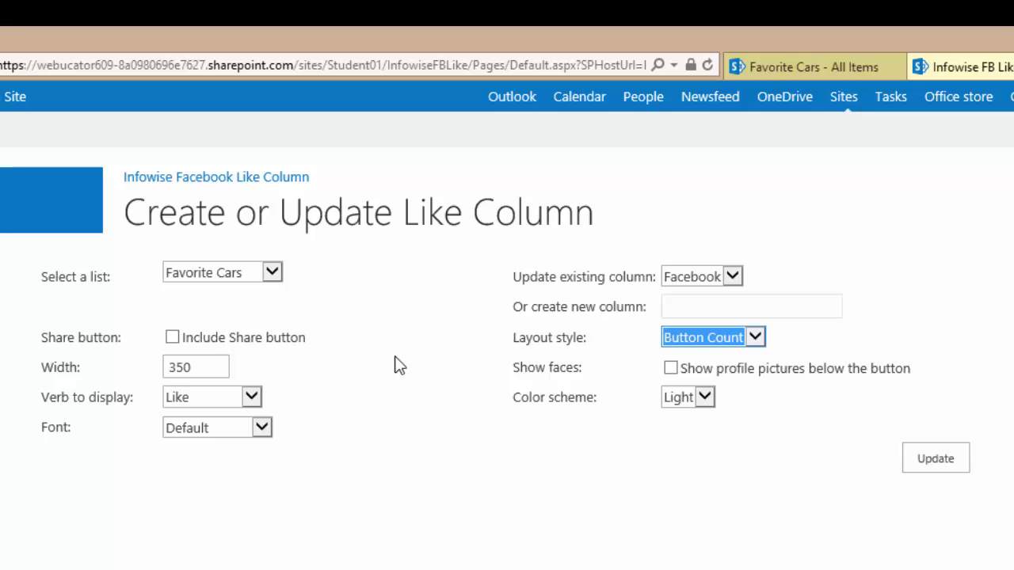
left_click(935, 459)
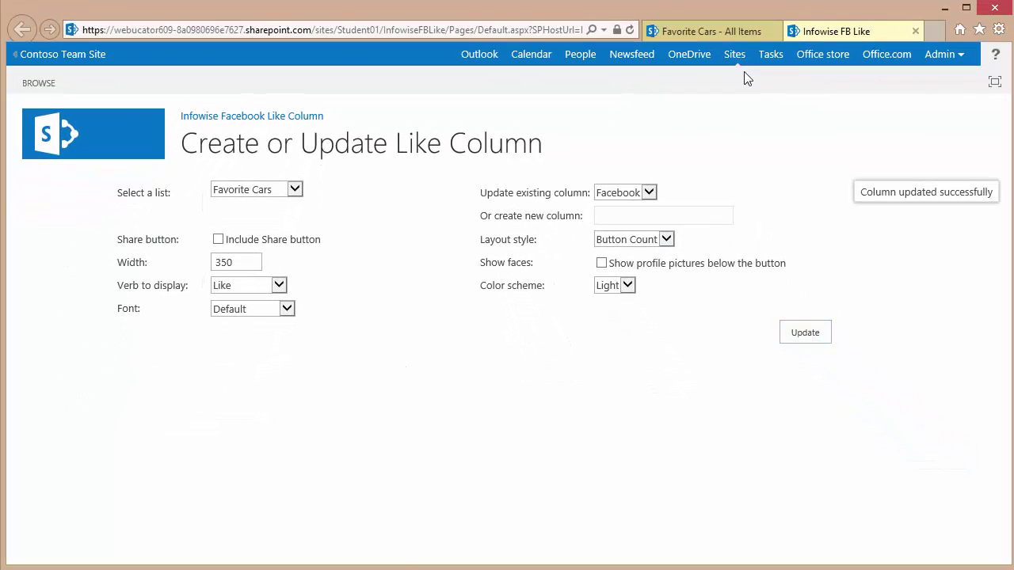
left_click(722, 35)
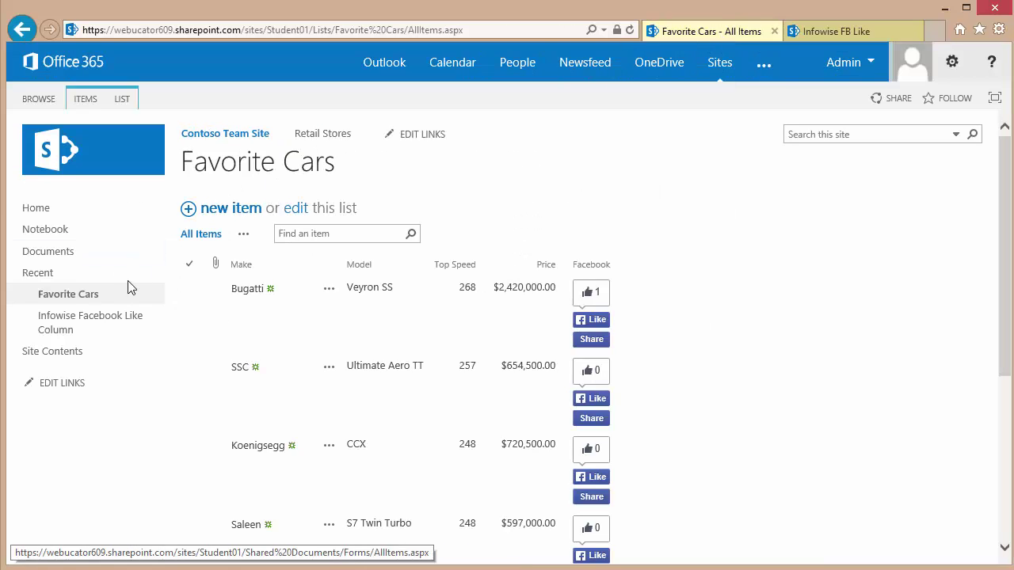
left_click(69, 295)
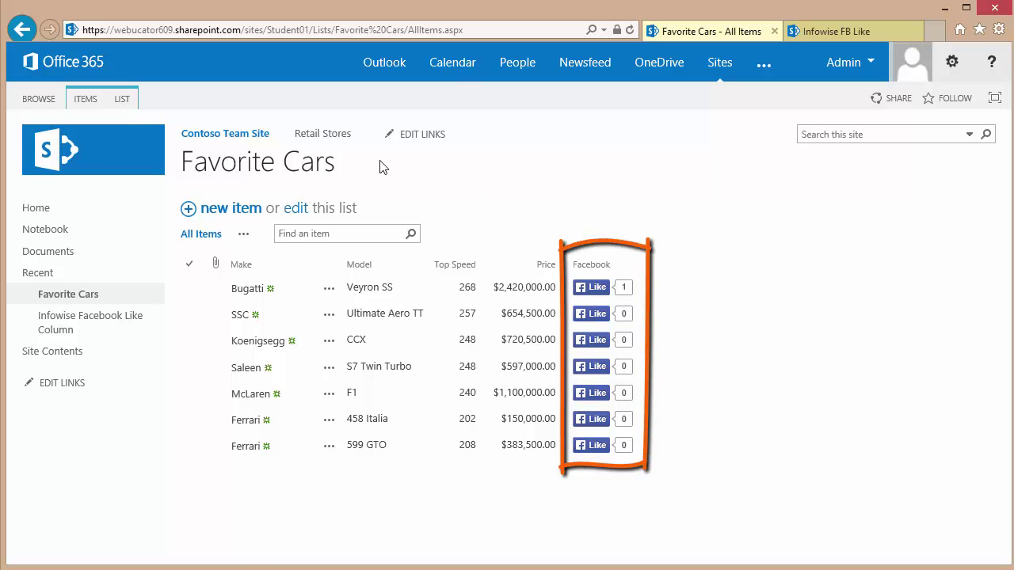
Delete the Facebook column through the Favorite Cars list settings, confirm the removal and return to the list.
left_click(122, 101)
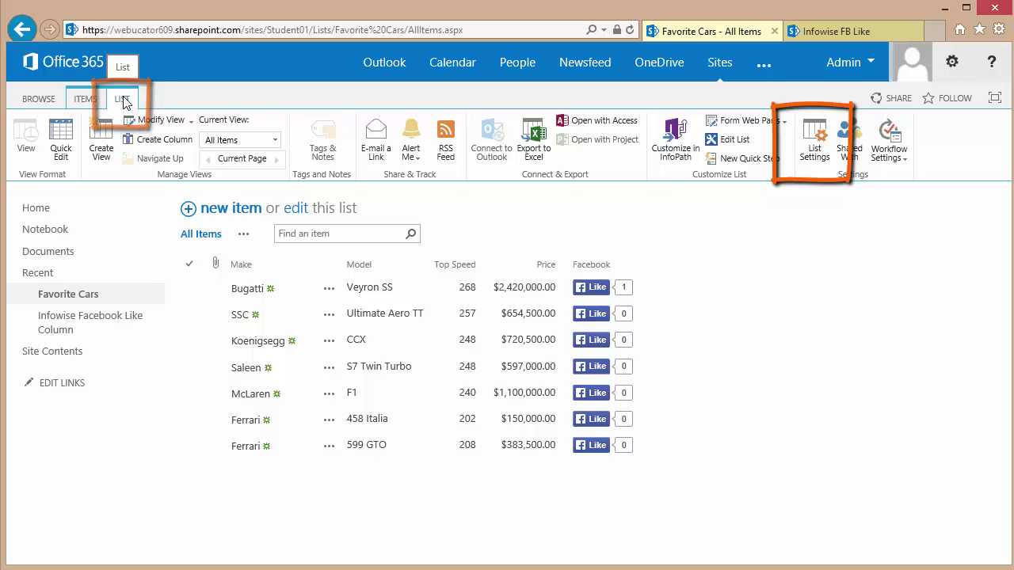
left_click(818, 133)
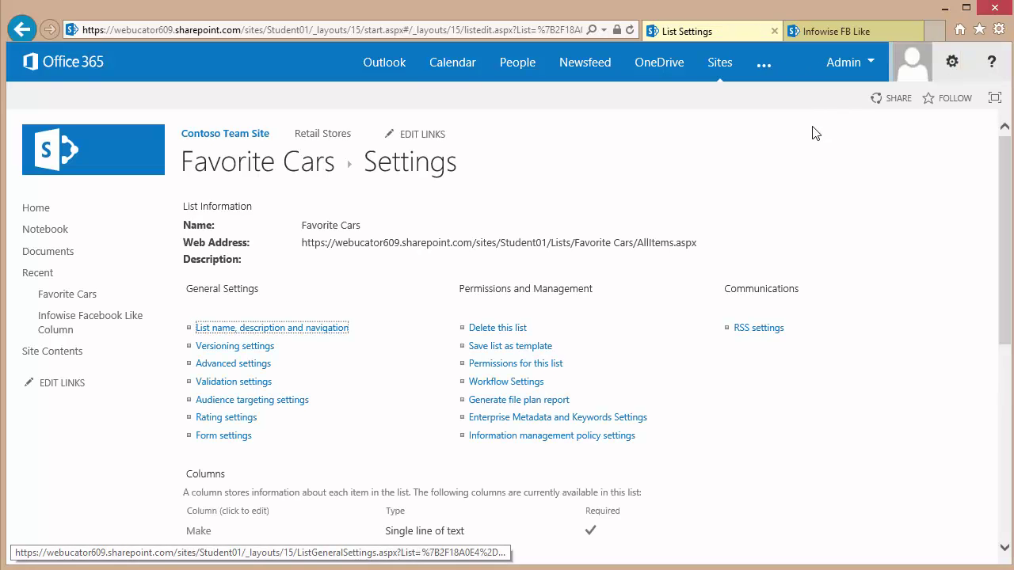
scroll(752, 155, "down", 4)
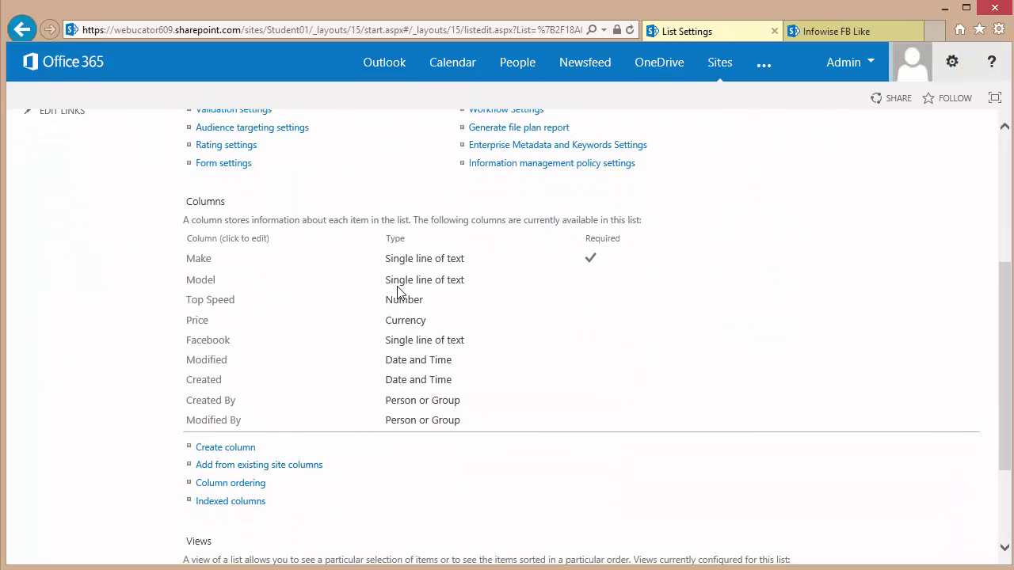
left_click(208, 346)
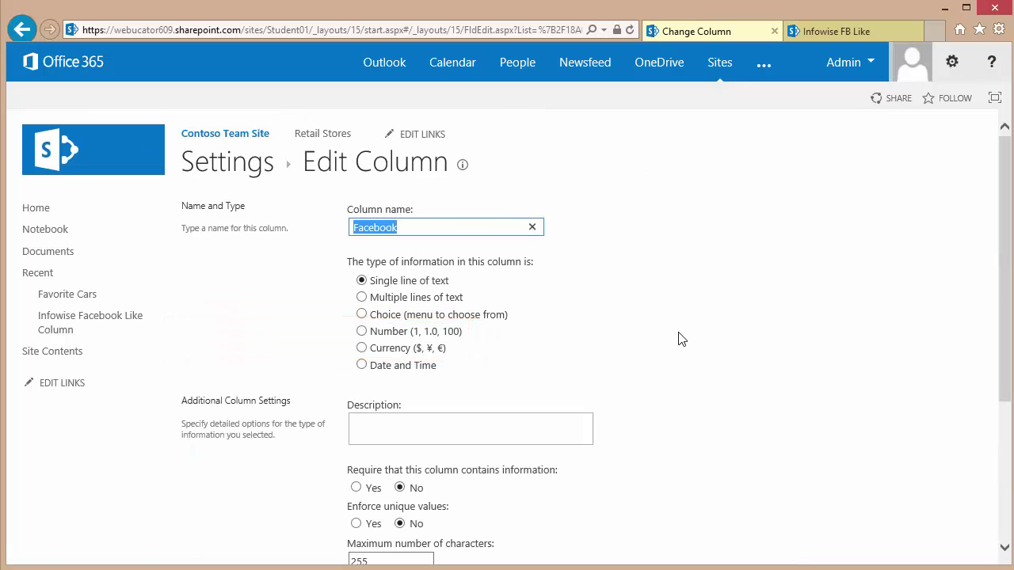
scroll(681, 339, "down", 3)
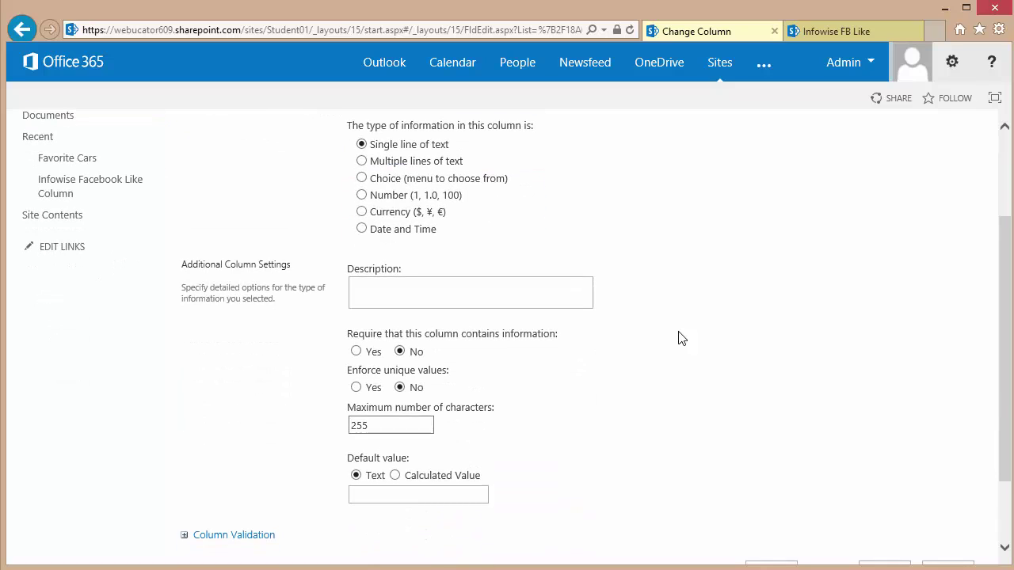
scroll(681, 339, "down", 2)
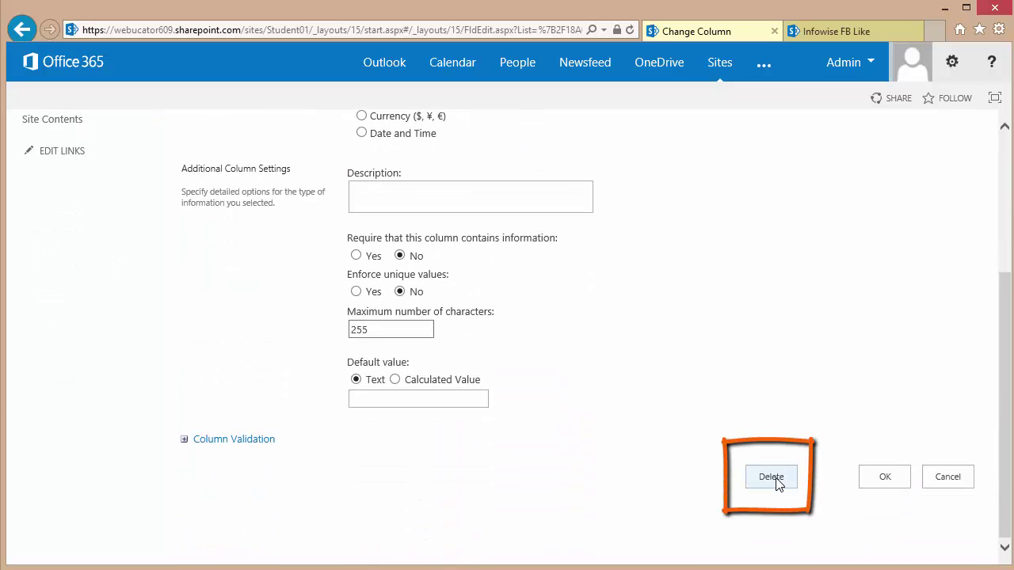
left_click(772, 477)
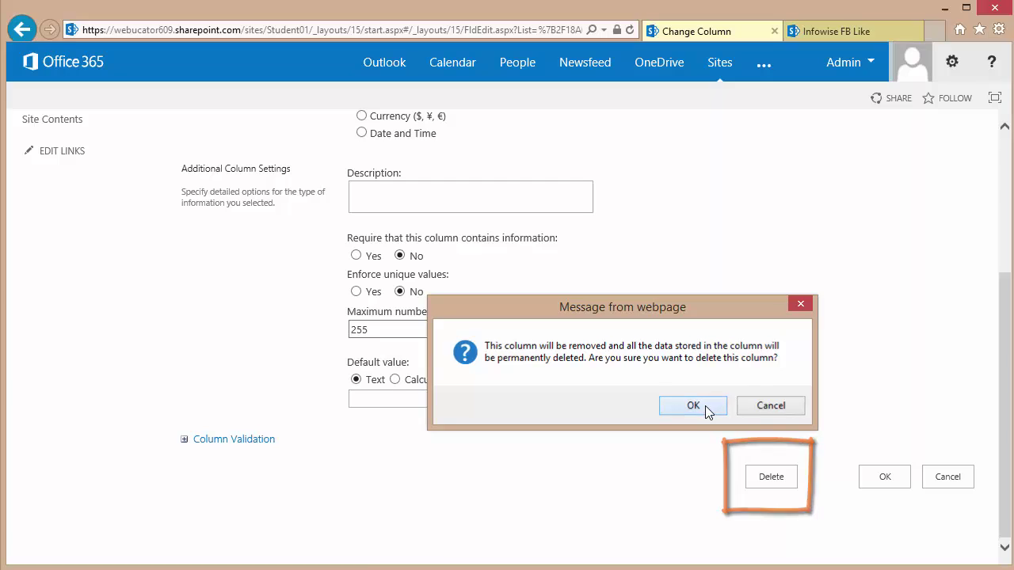
left_click(704, 407)
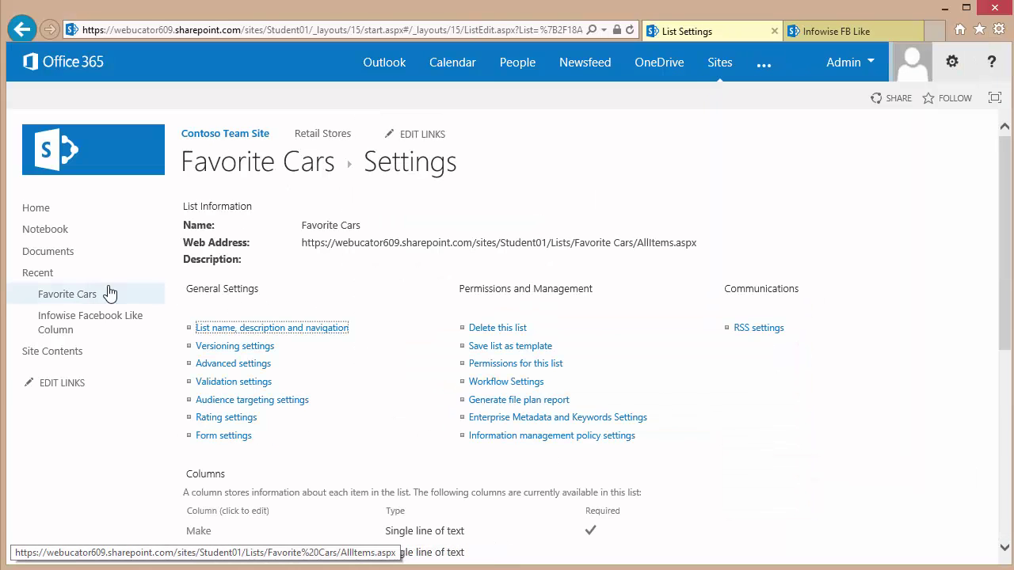
left_click(74, 299)
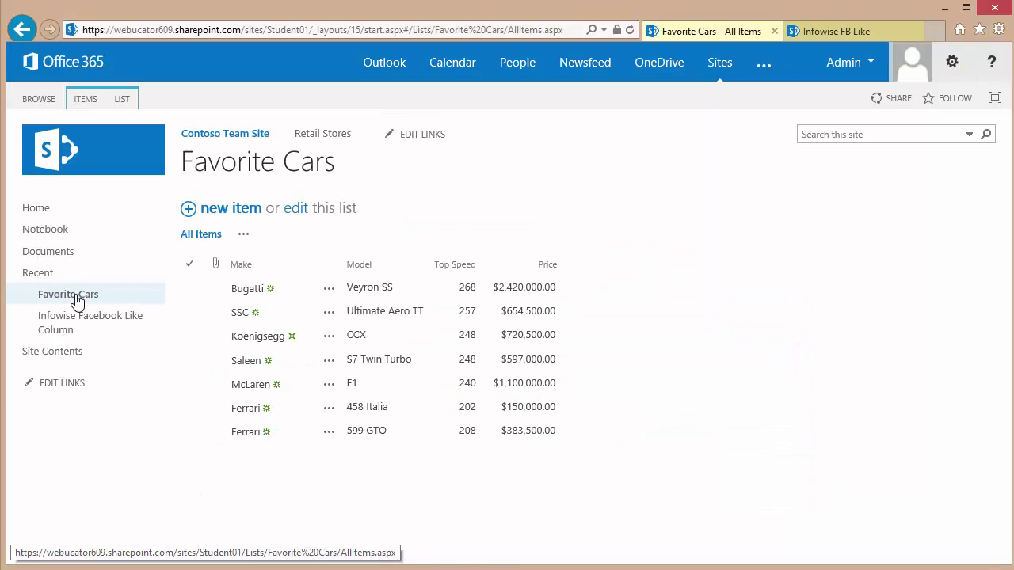